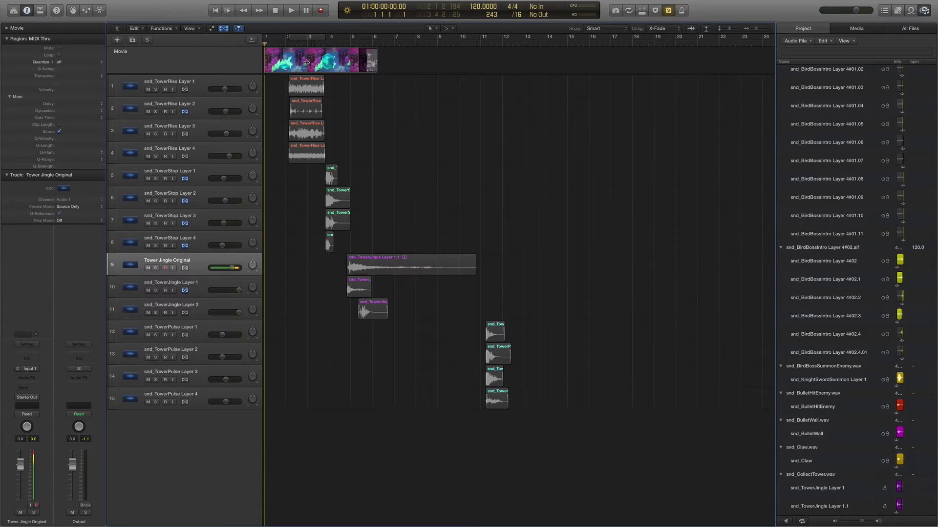
Open the movie in its own floating window and play the whole project against it, returning the playhead to the start.
{"action": "double_click", "coordinate": [306, 62]}
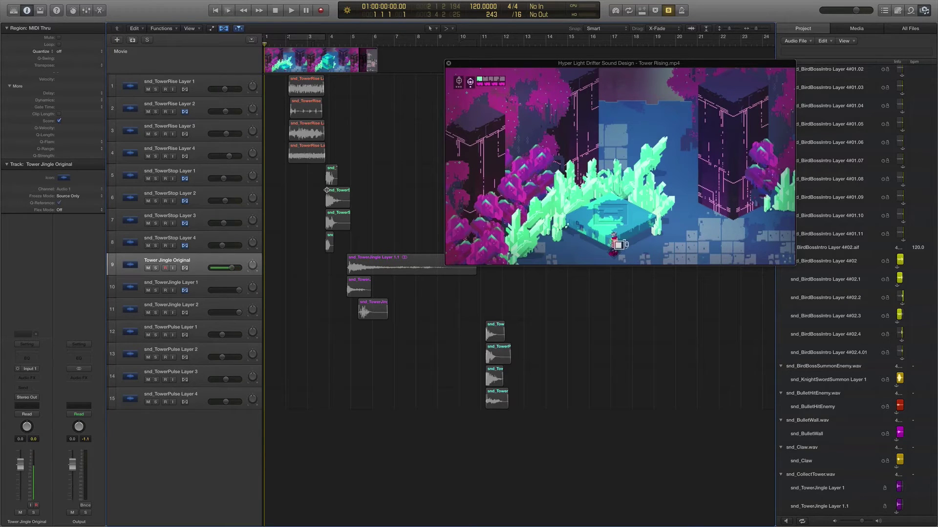
{"action": "left_click", "coordinate": [217, 84]}
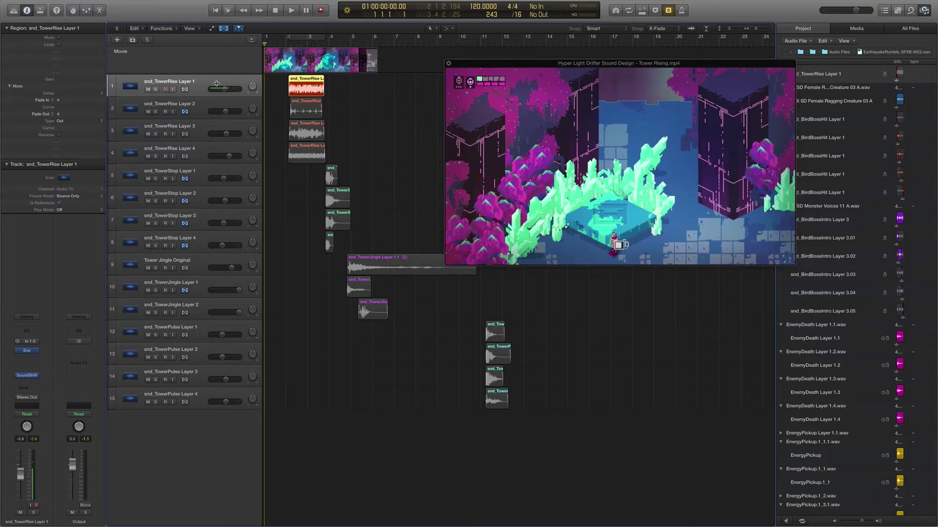
{"action": "mouse_move", "coordinate": [529, 186]}
{"action": "left_click", "coordinate": [388, 128]}
{"action": "key", "text": "space"}
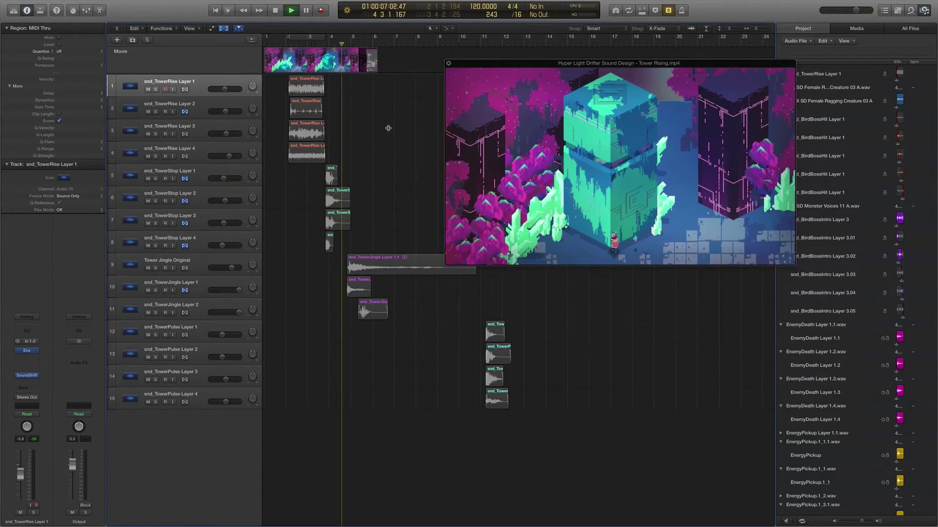
{"action": "key", "text": "space"}
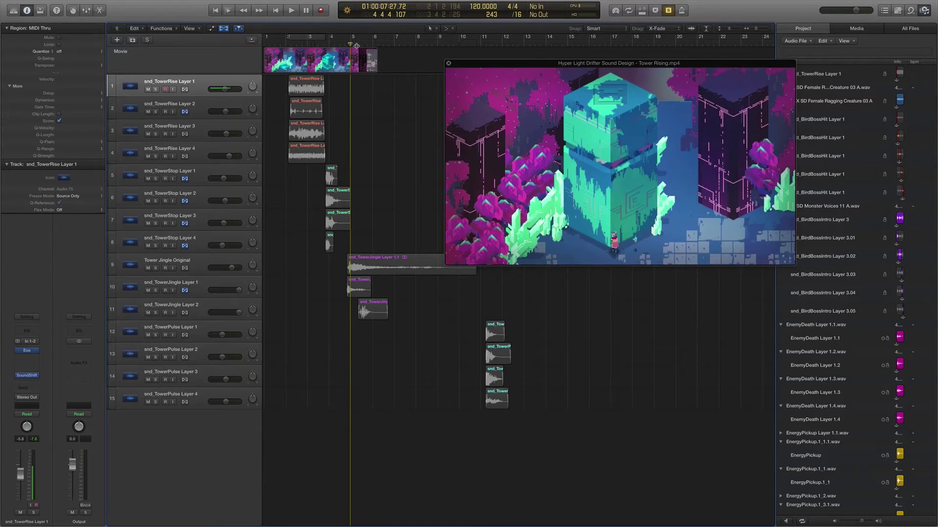
{"action": "key", "text": "Return"}
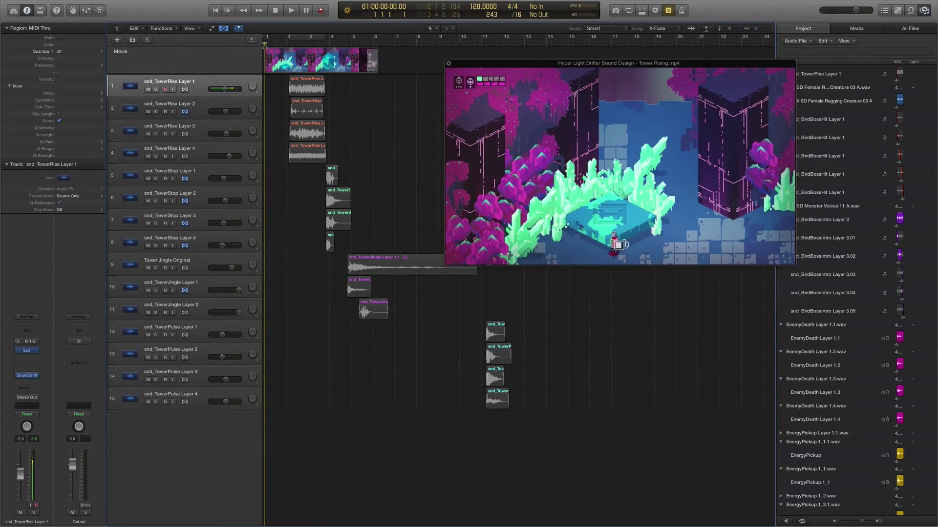
Highlight the four TowerRise regions and the four TowerStop regions as groups, clearing the selection after each.
{"action": "left_click_drag", "start_coordinate": [361, 91], "coordinate": [305, 149]}
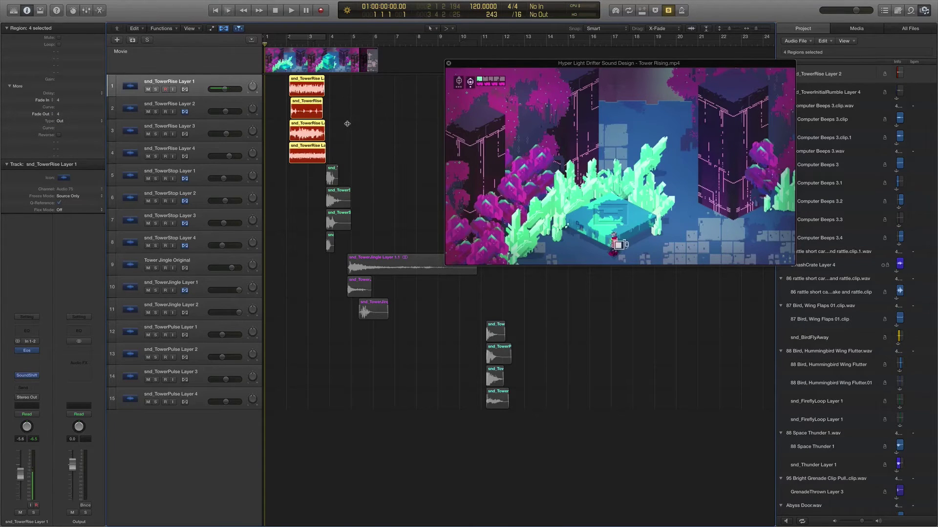
{"action": "left_click_drag", "start_coordinate": [359, 156], "coordinate": [326, 251]}
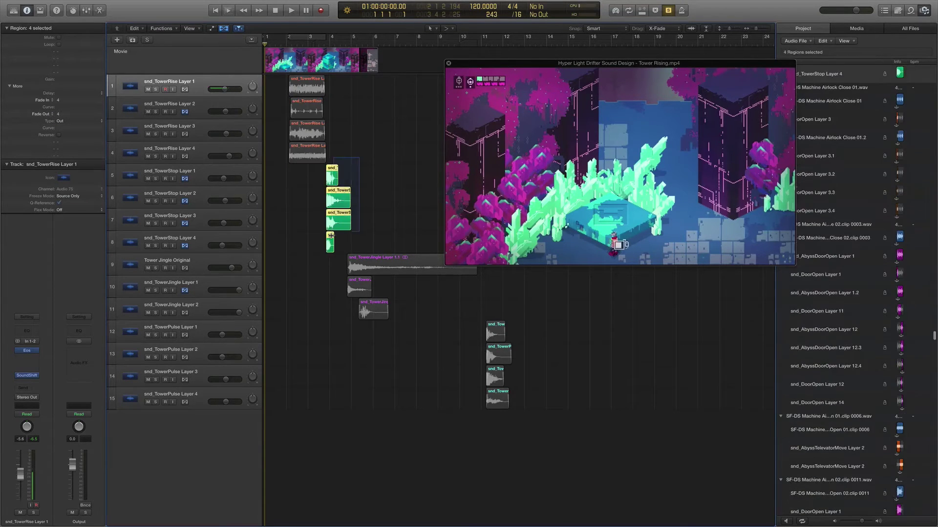
{"action": "left_click", "coordinate": [381, 192]}
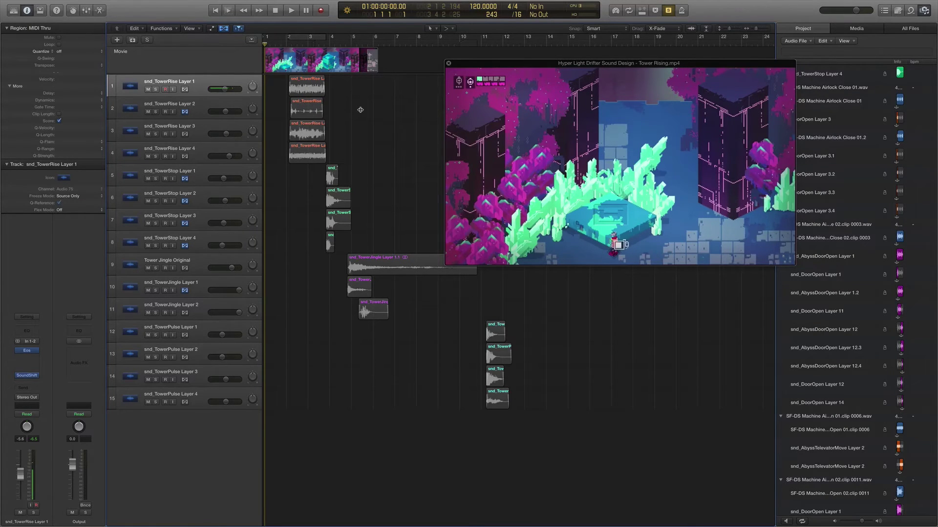
{"action": "left_click_drag", "start_coordinate": [350, 92], "coordinate": [290, 144]}
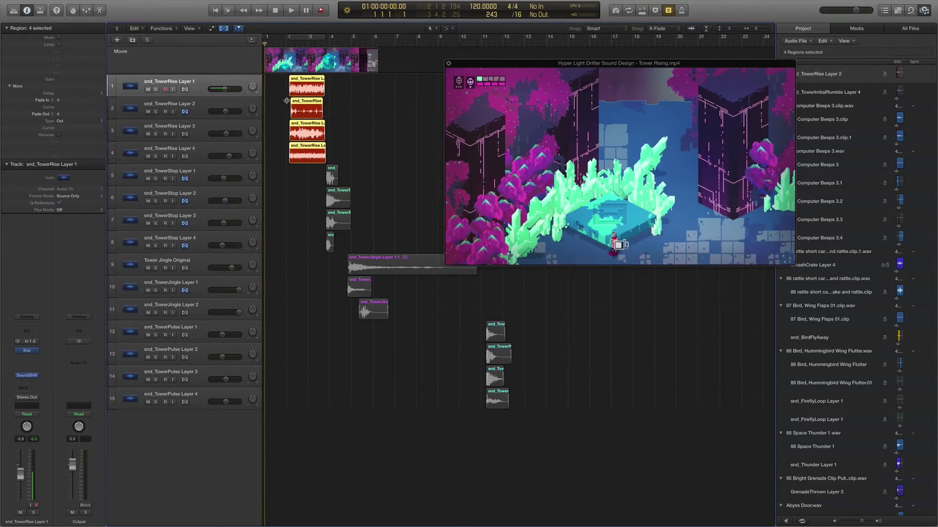
{"action": "left_click", "coordinate": [334, 97]}
{"action": "left_click_drag", "start_coordinate": [339, 86], "coordinate": [287, 160]}
{"action": "left_click", "coordinate": [330, 111]}
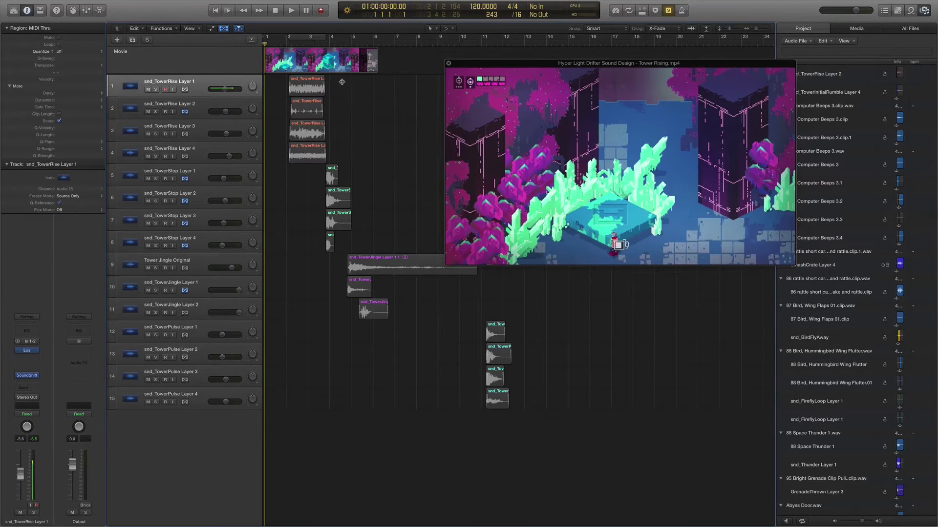
Select the snd_TowerRise Layer 1 region and audition it against the movie.
{"action": "left_click", "coordinate": [303, 91]}
{"action": "key", "text": "space"}
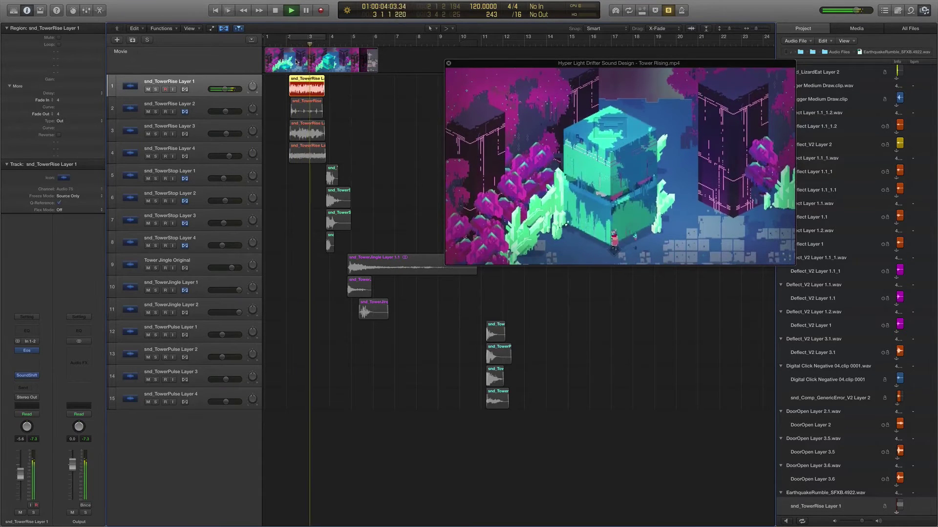
{"action": "key", "text": "space"}
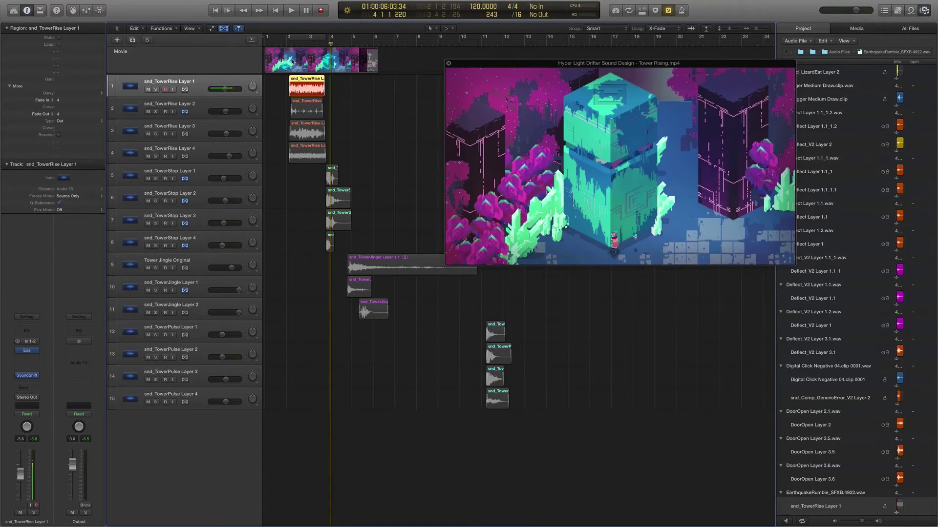
Audition the snd_TowerRise Layer 2 region with playback starting at bar 2.
{"action": "left_click", "coordinate": [282, 43]}
{"action": "left_click", "coordinate": [319, 108]}
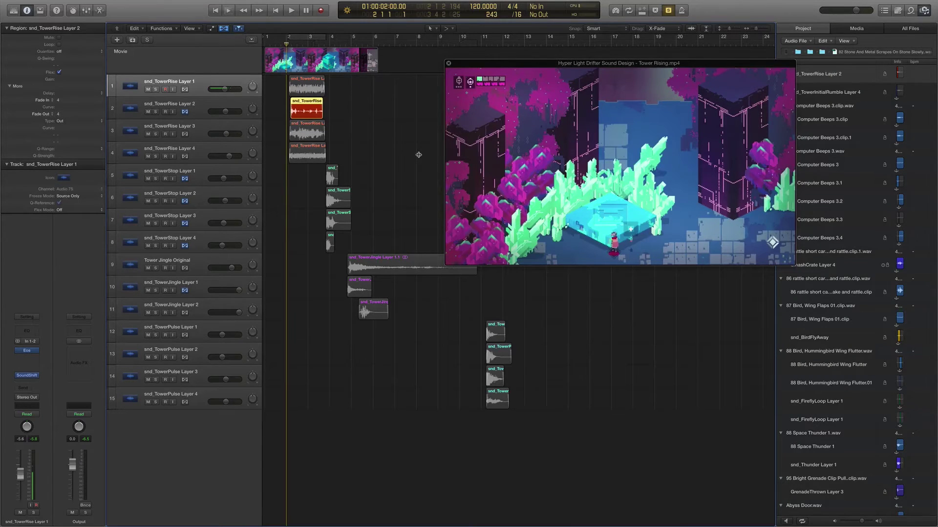
{"action": "key", "text": "space"}
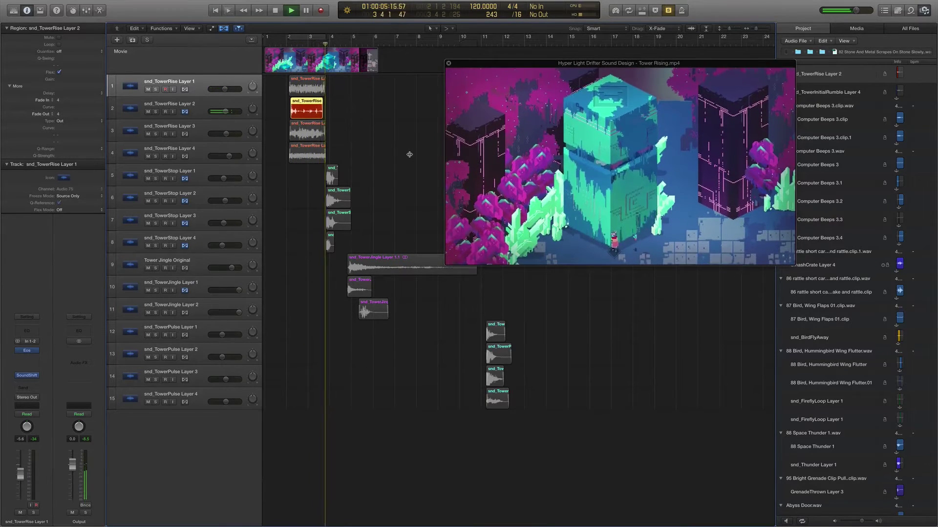
{"action": "key", "text": "space"}
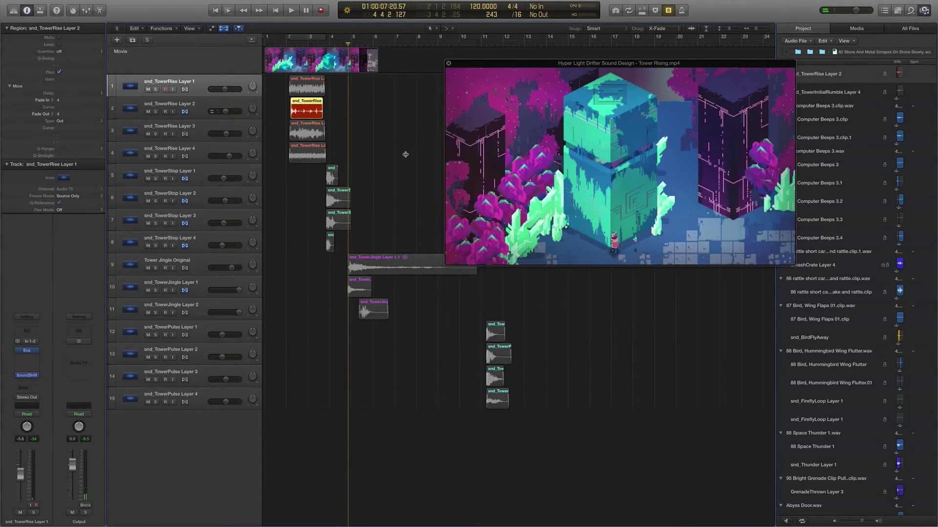
Audition the snd_TowerRise Layer 3 region with playback starting at bar 2.
{"action": "left_click", "coordinate": [284, 45]}
{"action": "left_click", "coordinate": [208, 126]}
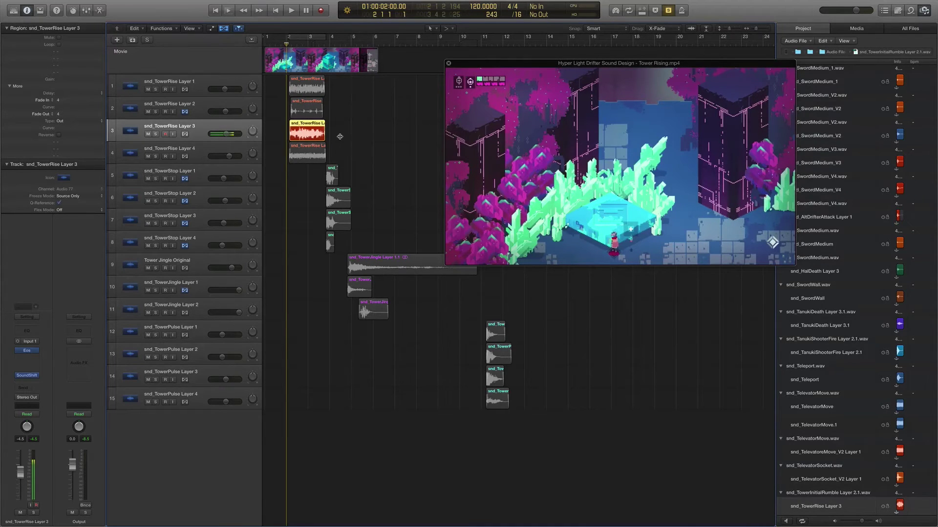
{"action": "mouse_move", "coordinate": [588, 215]}
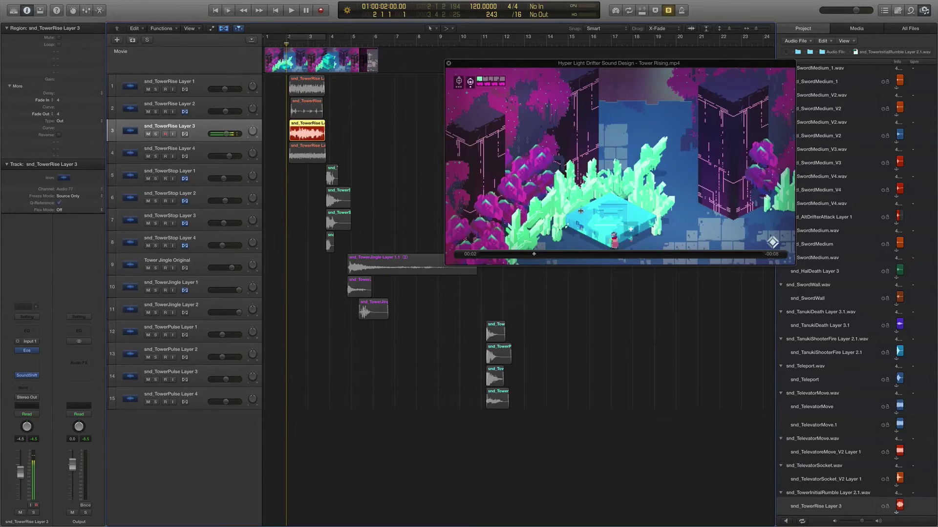
{"action": "key", "text": "space"}
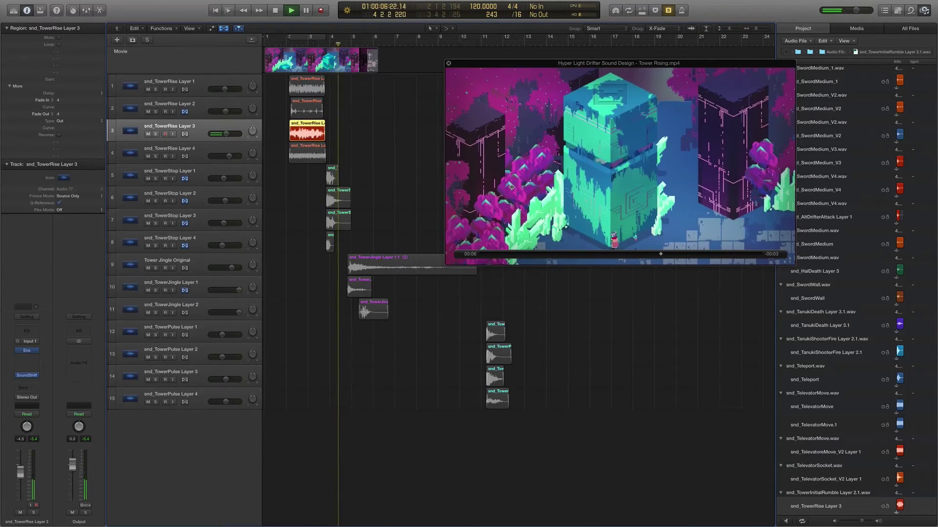
{"action": "key", "text": "space"}
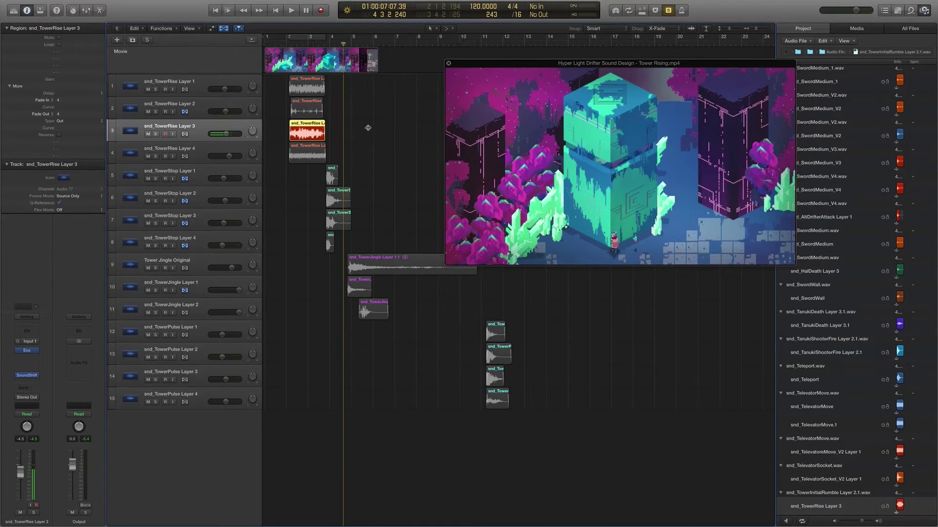
Audition the snd_TowerRise Layer 4 region on its own, starting playback at bar 2.
{"action": "left_click", "coordinate": [230, 145]}
{"action": "left_click", "coordinate": [286, 44]}
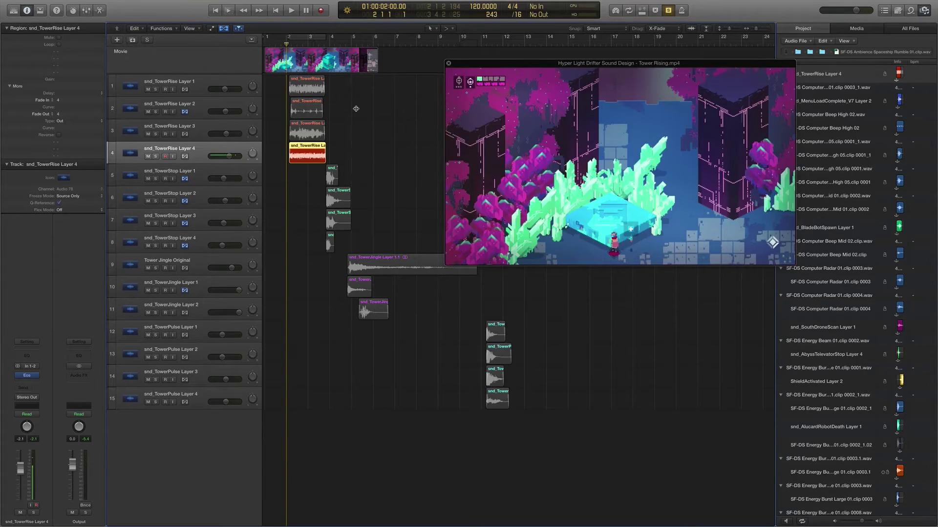
{"action": "left_click_drag", "start_coordinate": [349, 100], "coordinate": [286, 159]}
{"action": "left_click", "coordinate": [352, 140]}
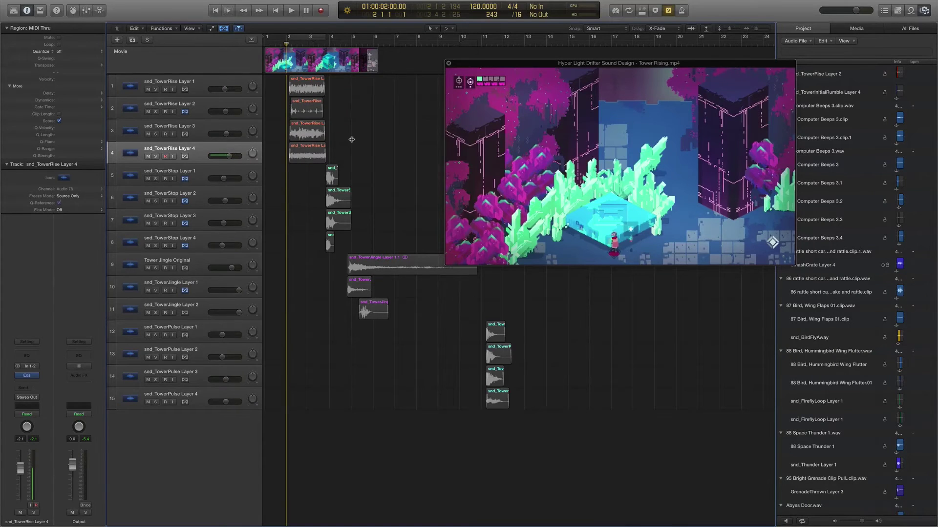
{"action": "left_click", "coordinate": [306, 152]}
{"action": "key", "text": "space"}
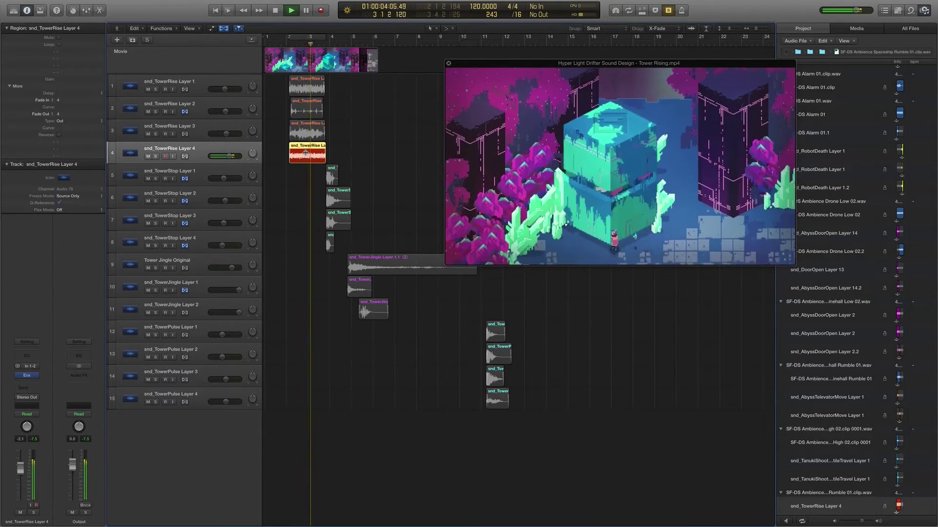
{"action": "key", "text": "space"}
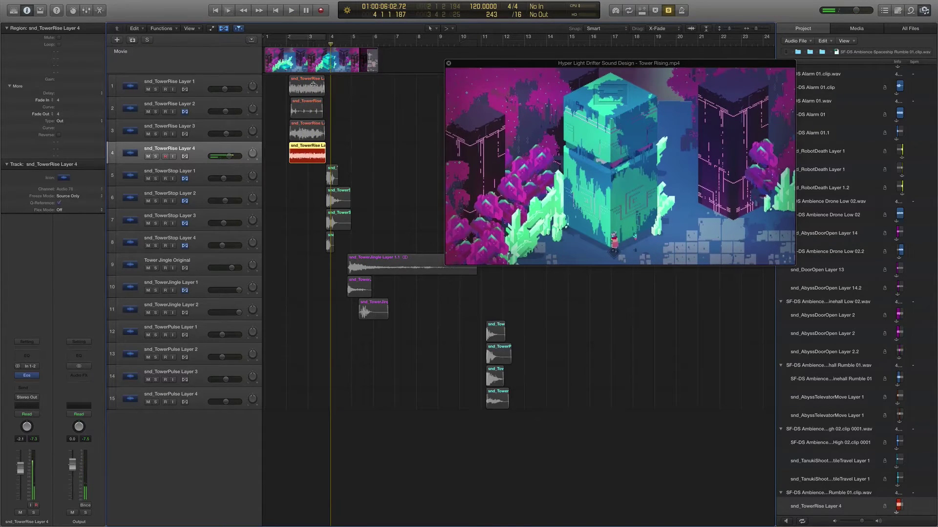
Play all four TowerRise regions together from just before bar 2, and view the Eos plug-in settings on snd_TowerRise Layer 4.
{"action": "left_click_drag", "start_coordinate": [340, 91], "coordinate": [283, 158]}
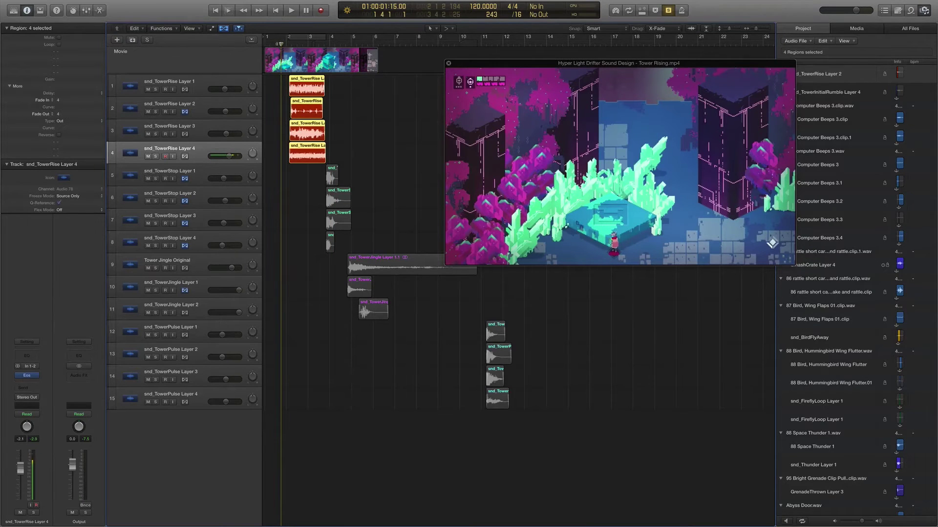
{"action": "key", "text": "space"}
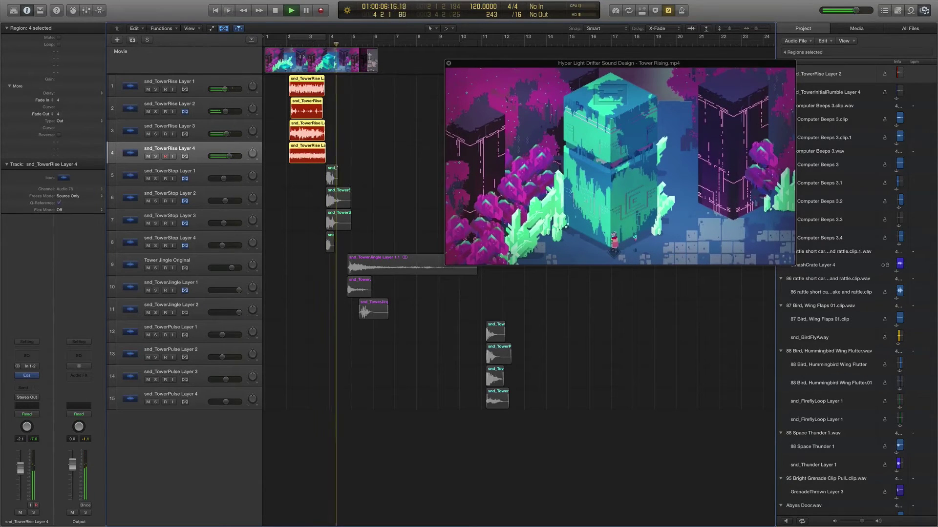
{"action": "key", "text": "space"}
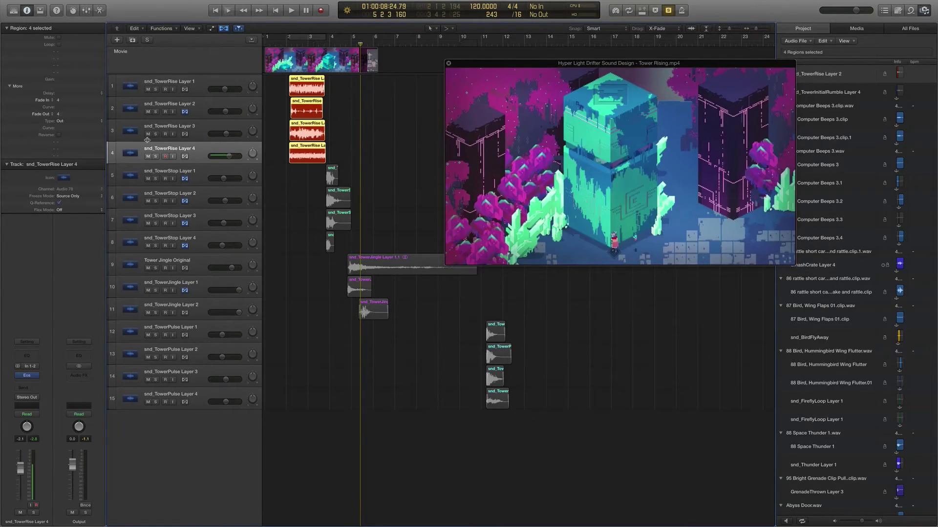
{"action": "left_click", "coordinate": [29, 376]}
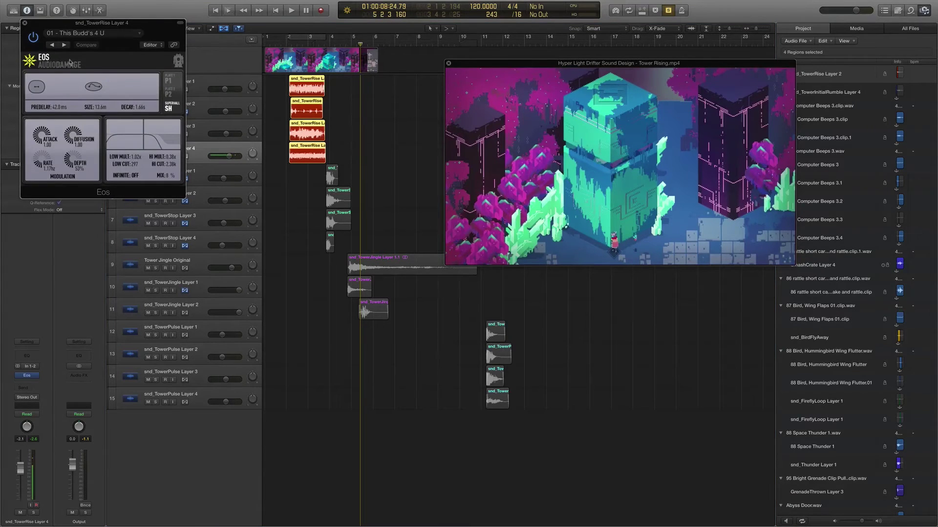
{"action": "left_click", "coordinate": [24, 23]}
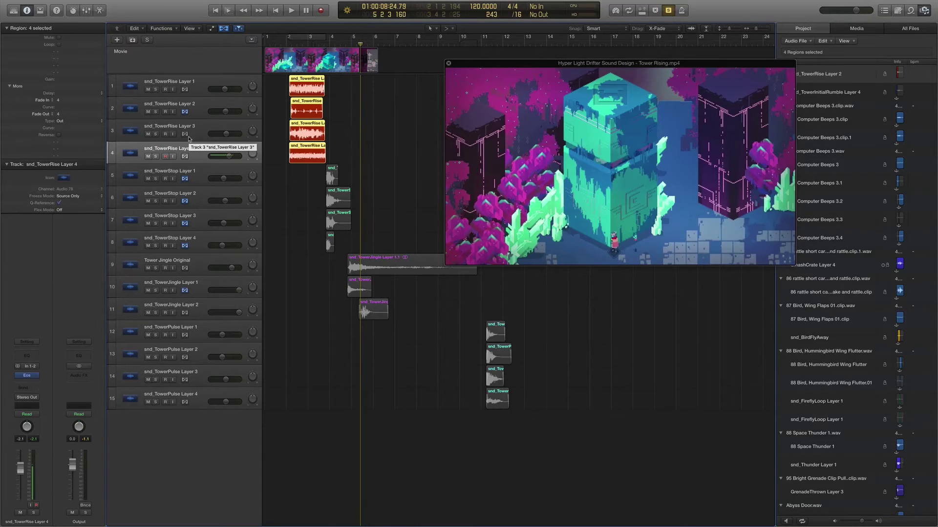
Audition the snd_TowerStop Layer 1 region with playback starting at the third beat of bar 3.
{"action": "left_click", "coordinate": [205, 172]}
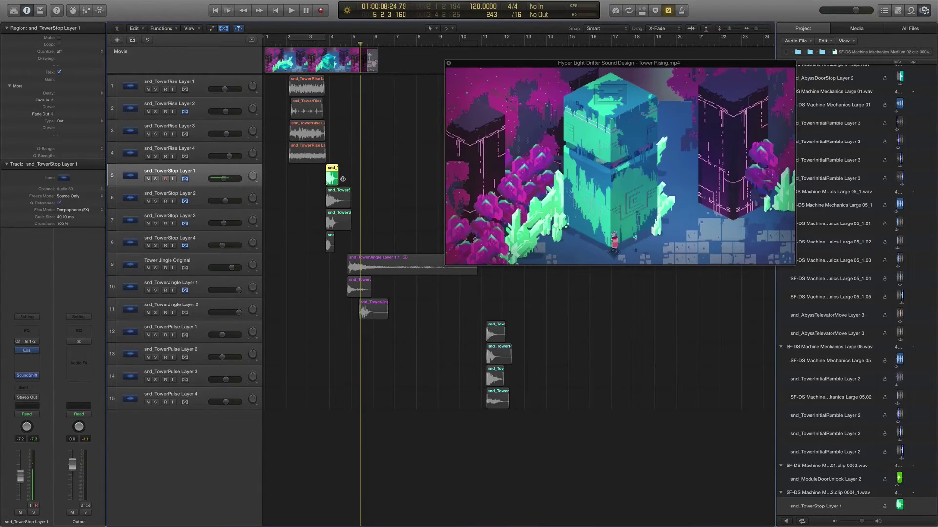
{"action": "left_click", "coordinate": [323, 43]}
{"action": "left_click", "coordinate": [318, 43]}
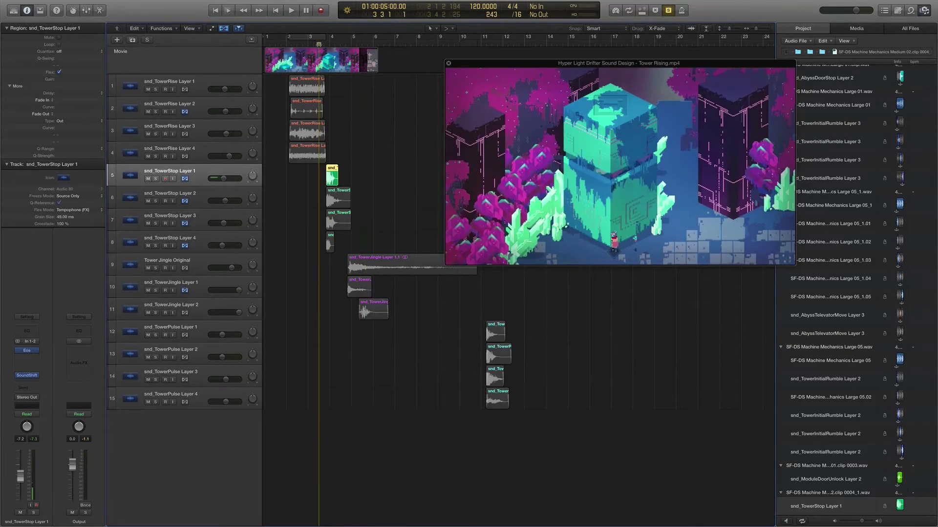
{"action": "key", "text": "space"}
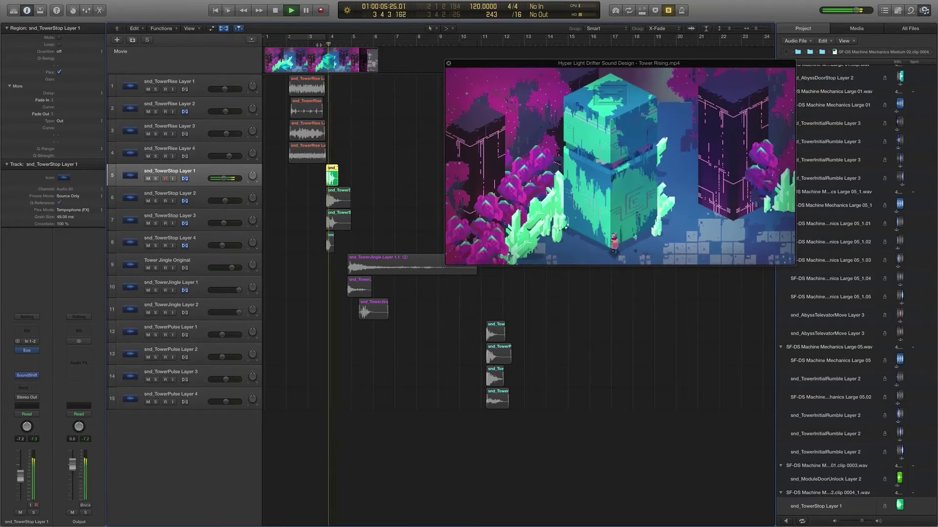
{"action": "key", "text": "space"}
{"action": "key", "text": "space"}
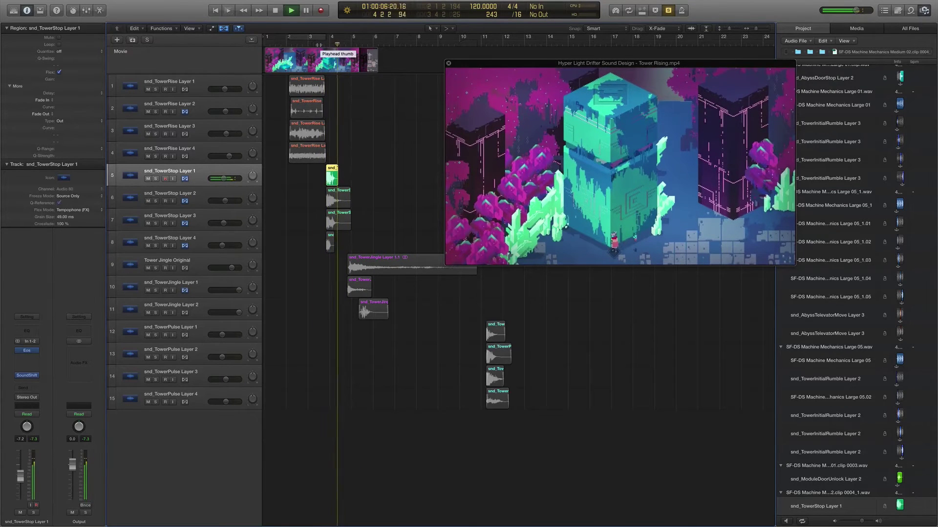
{"action": "key", "text": "space"}
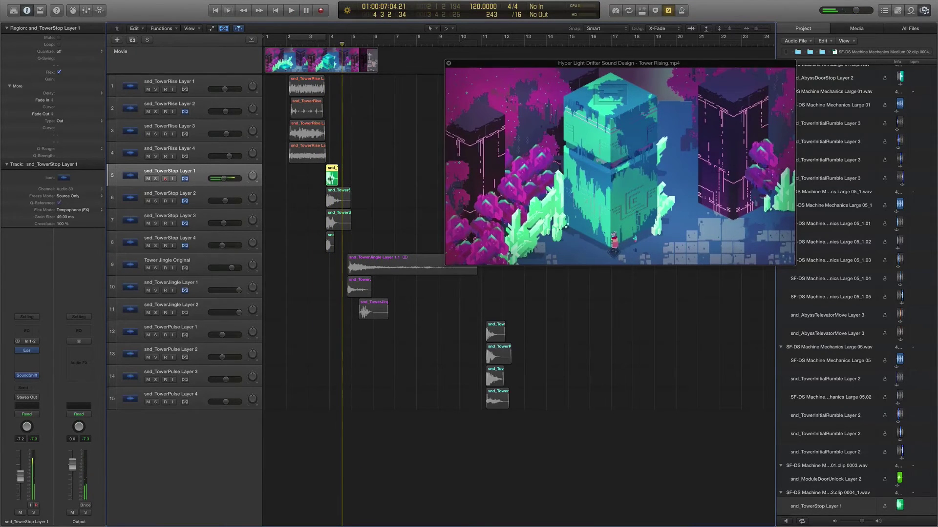
Audition the snd_TowerStop Layer 2 region with playback starting at the third beat of bar 3.
{"action": "key", "text": "Right"}
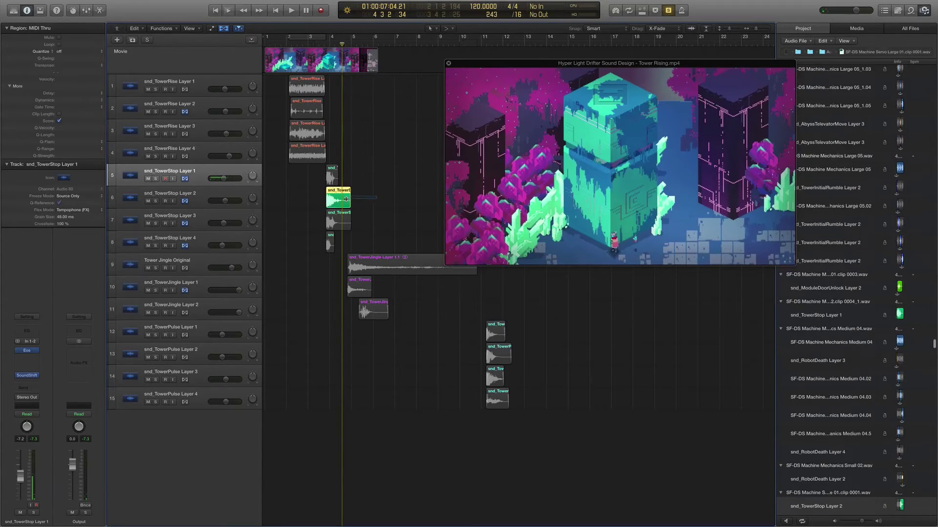
{"action": "left_click", "coordinate": [318, 44]}
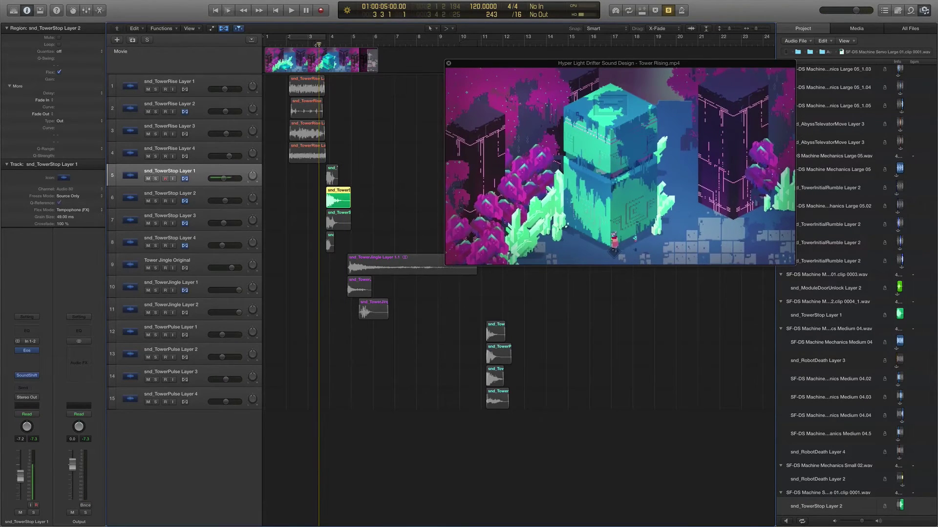
{"action": "key", "text": "space"}
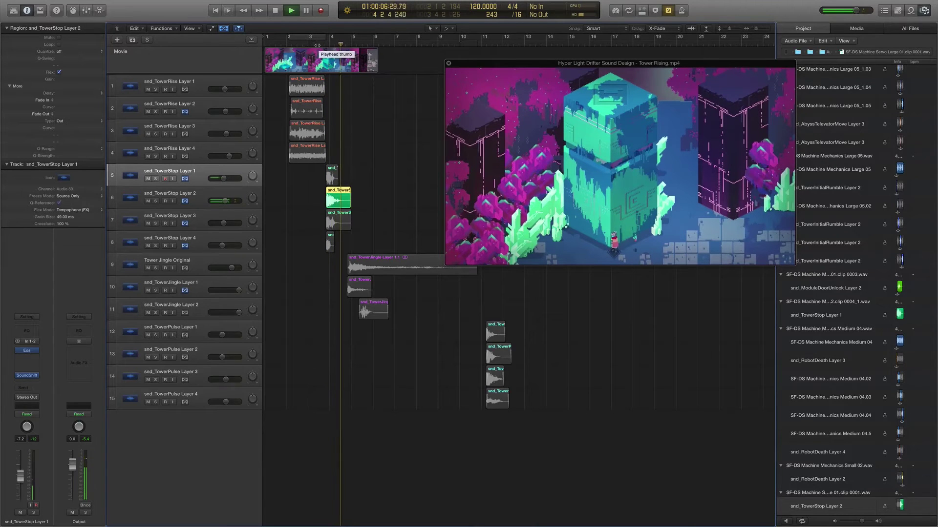
{"action": "key", "text": "space"}
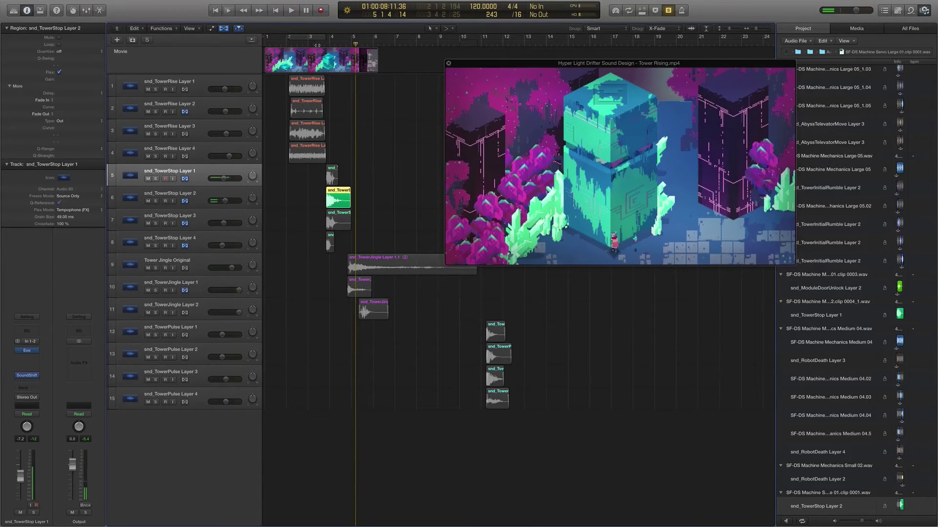
Audition the snd_TowerStop Layer 3 region with playback starting at the fourth beat of bar 3.
{"action": "left_click", "coordinate": [233, 190]}
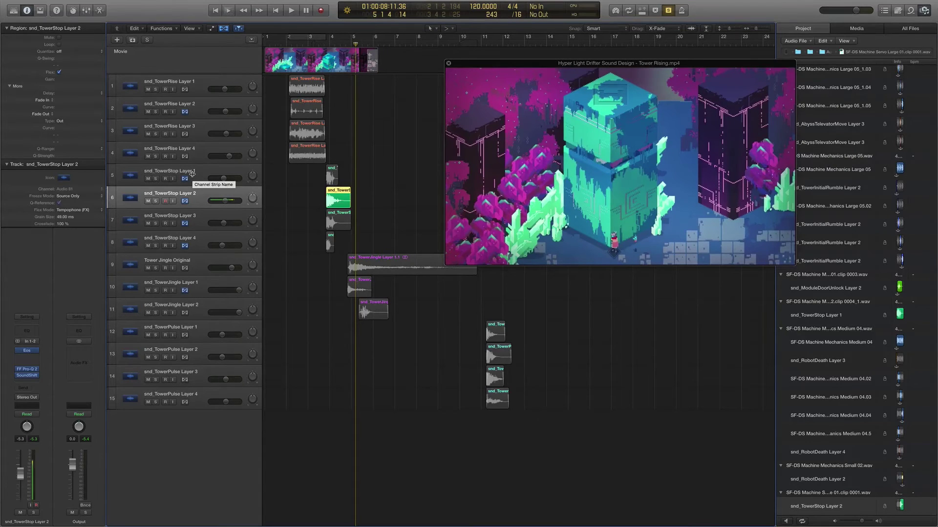
{"action": "left_click", "coordinate": [224, 214]}
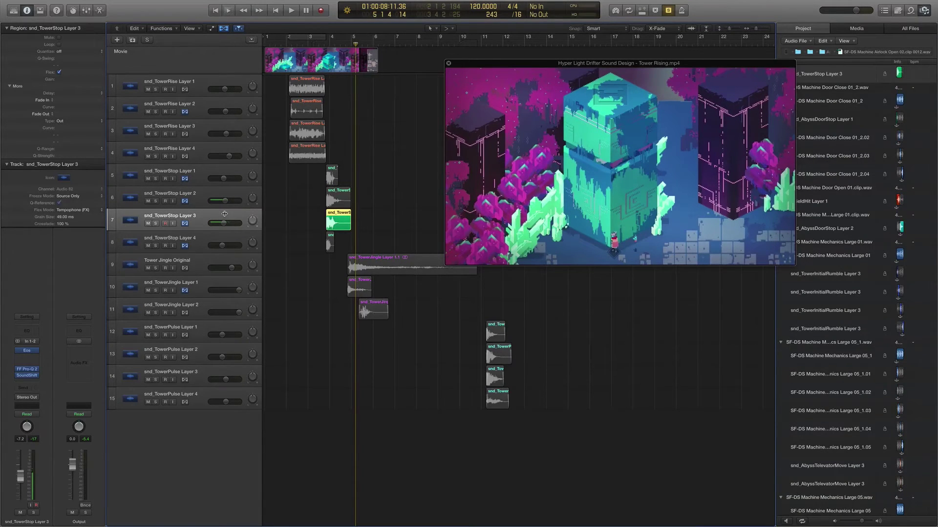
{"action": "left_click", "coordinate": [324, 45]}
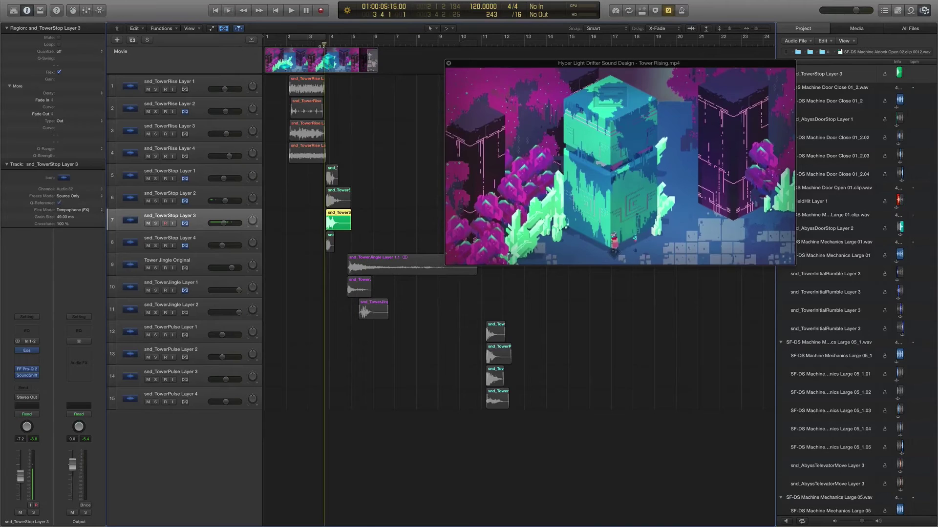
{"action": "key", "text": "space"}
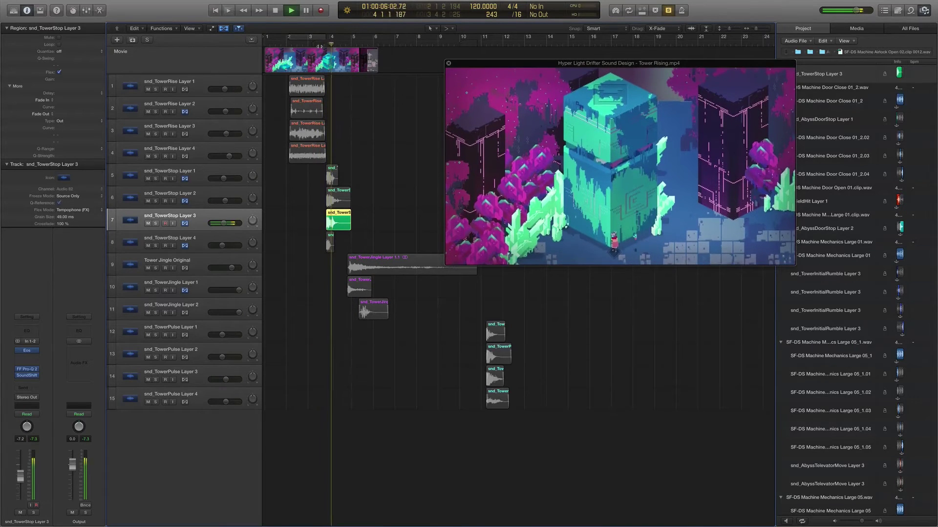
{"action": "key", "text": "space"}
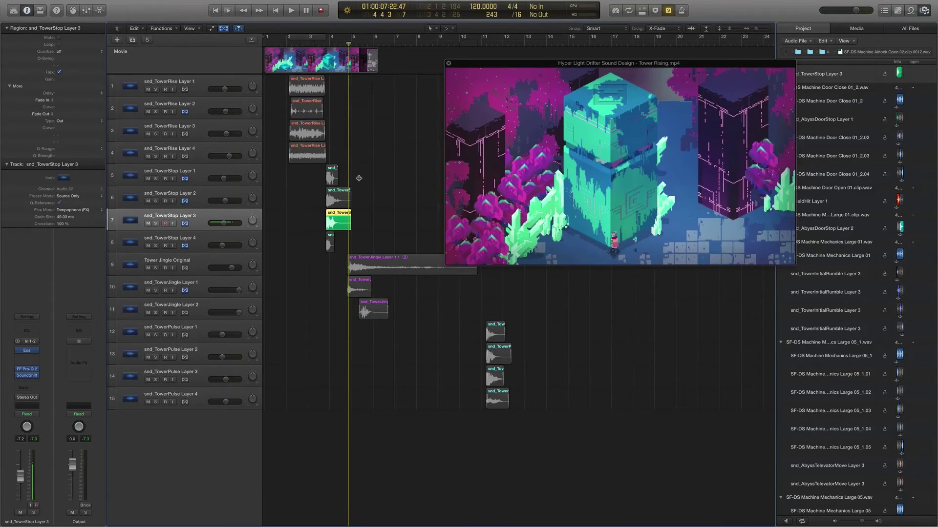
Audition the snd_TowerStop Layer 4 region, restarting playback from the third beat of bar 3.
{"action": "left_click", "coordinate": [328, 246]}
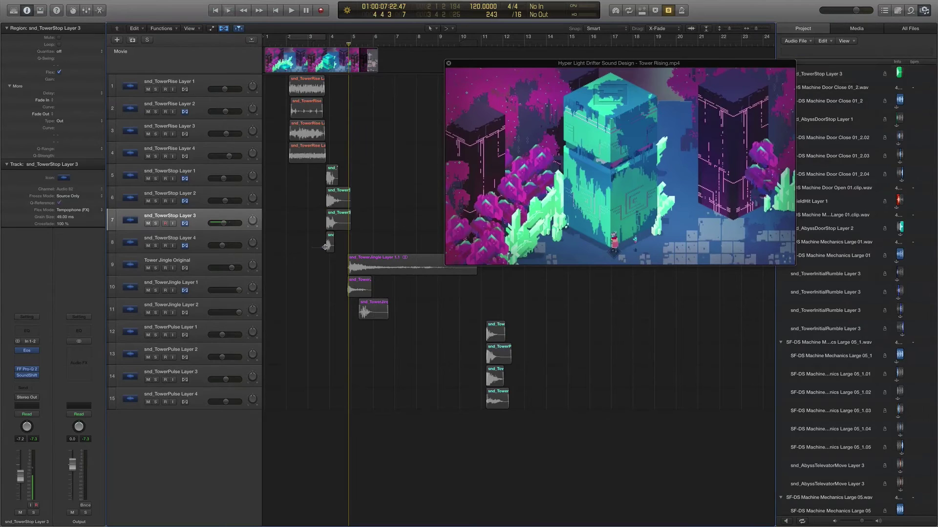
{"action": "left_click", "coordinate": [330, 40]}
{"action": "key", "text": "space"}
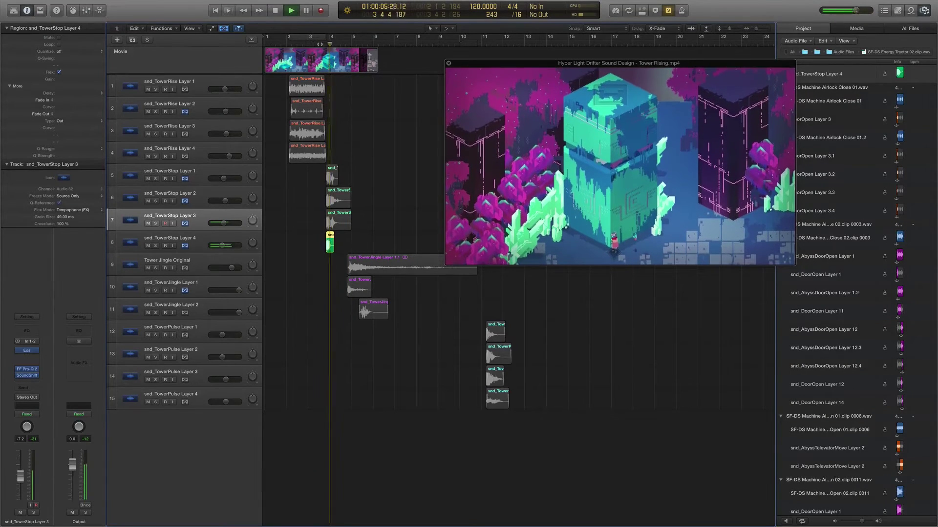
{"action": "left_click", "coordinate": [318, 43]}
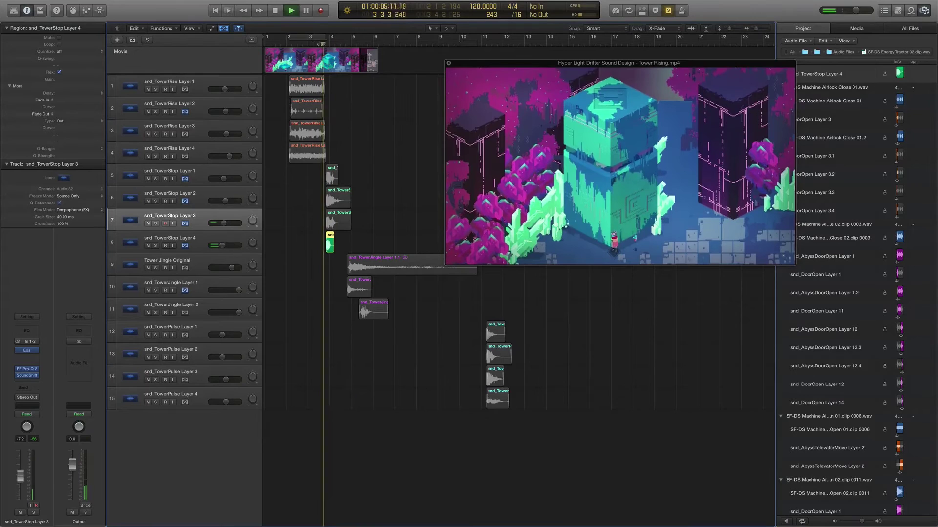
{"action": "key", "text": "space"}
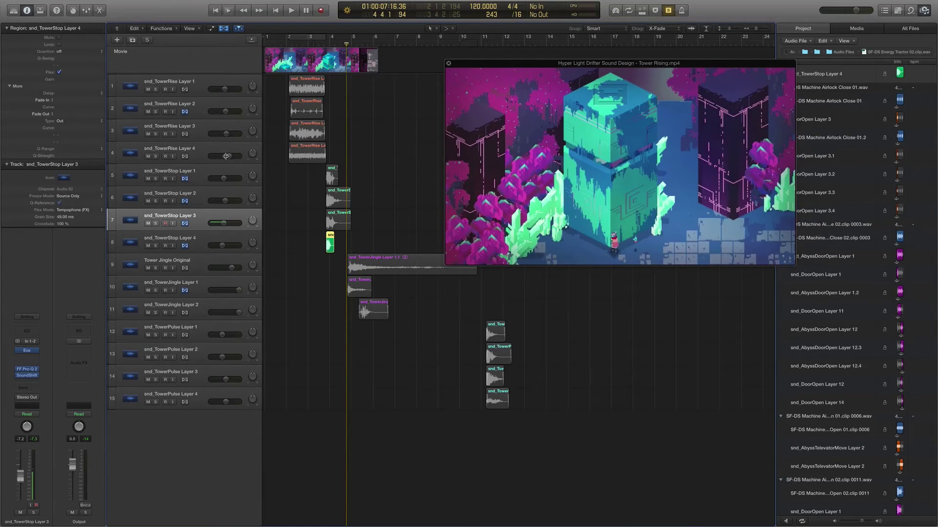
Play all four TowerStop regions together from around the third beat of bar 3.
{"action": "left_click_drag", "start_coordinate": [358, 177], "coordinate": [335, 241]}
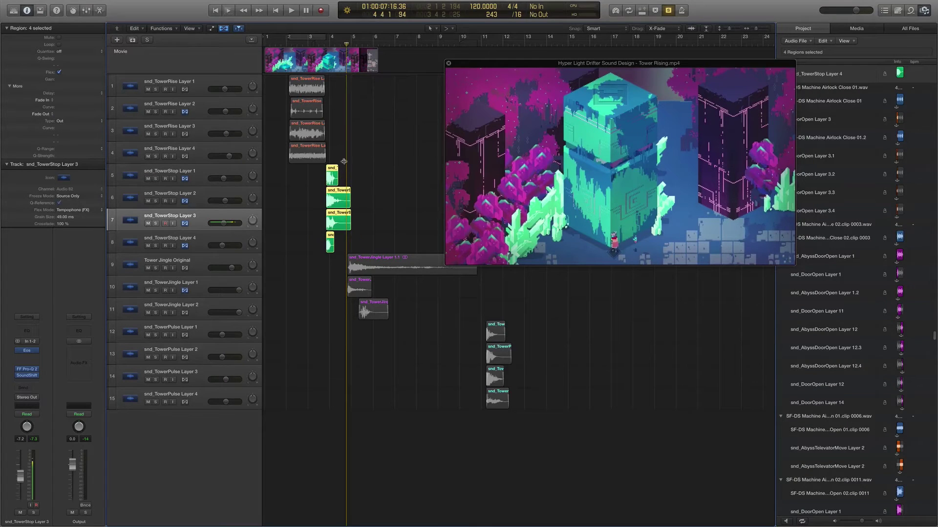
{"action": "double_click", "coordinate": [318, 39]}
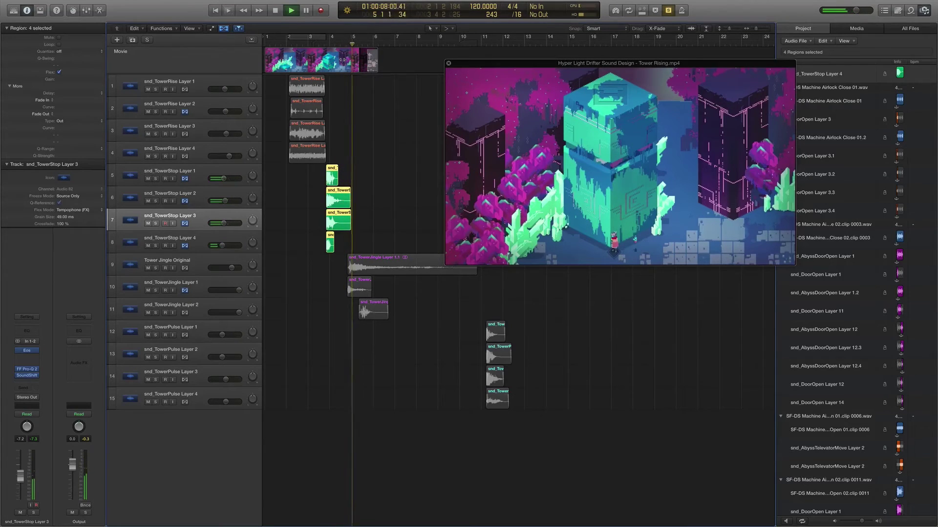
{"action": "key", "text": "space"}
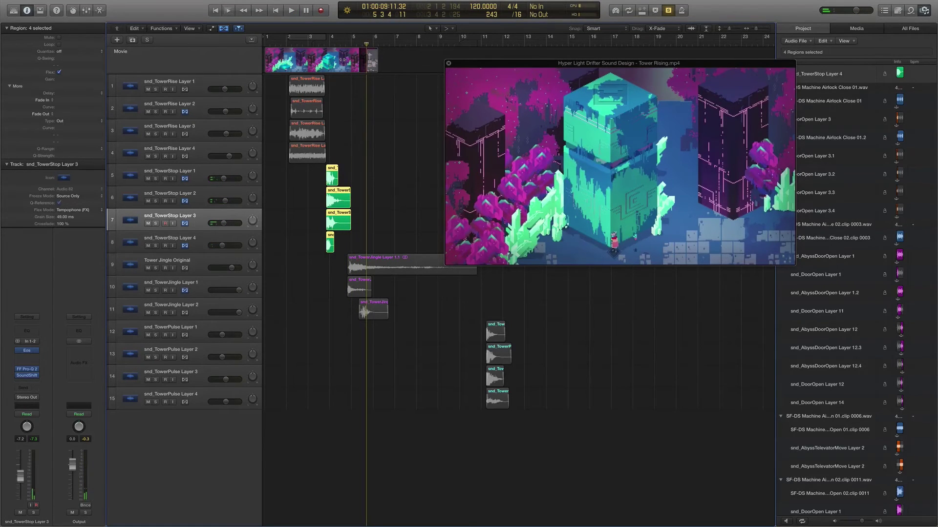
Select all TowerRise and TowerStop regions and play them together against the movie, starting at bar 2.
{"action": "left_click_drag", "start_coordinate": [348, 88], "coordinate": [283, 242]}
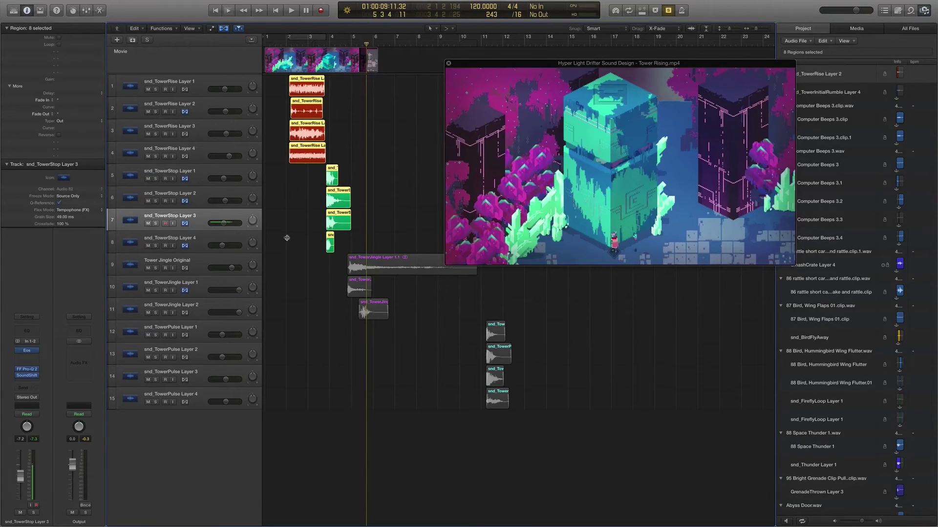
{"action": "left_click", "coordinate": [286, 43]}
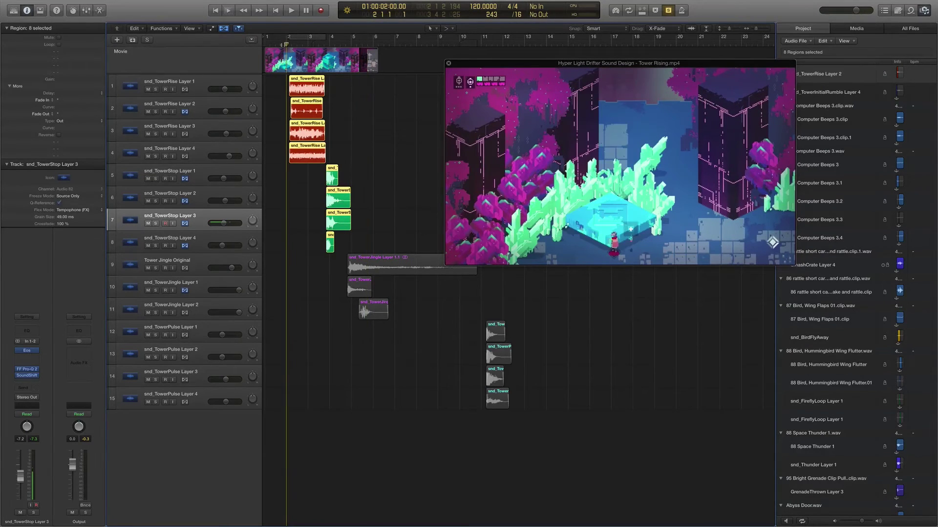
{"action": "key", "text": "space"}
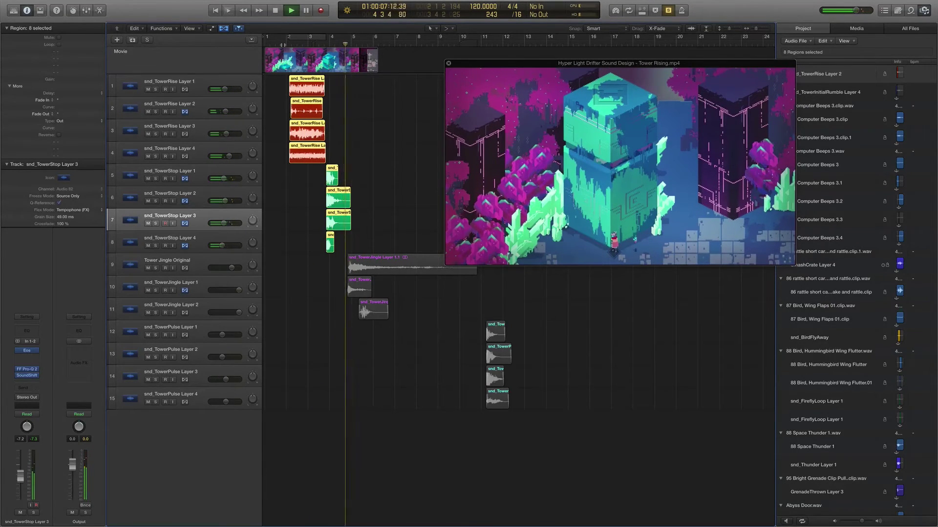
{"action": "key", "text": "space"}
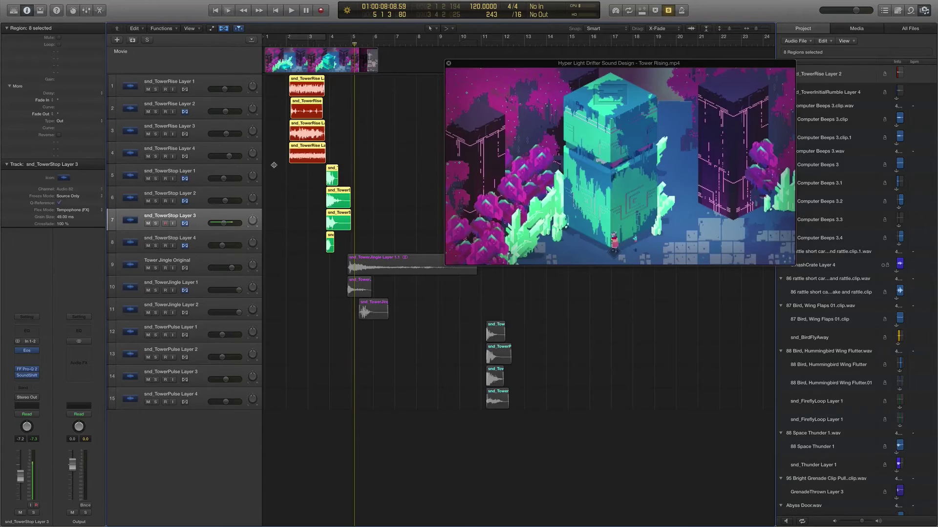
Audition the full region on the Tower Jingle Original track, starting playback shortly before the region begins.
{"action": "left_click", "coordinate": [198, 260]}
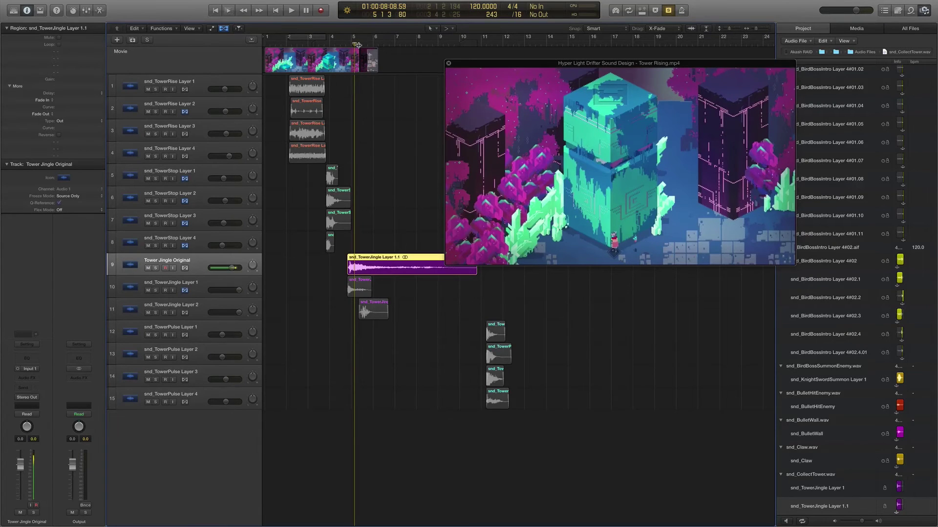
{"action": "left_click_drag", "start_coordinate": [358, 45], "coordinate": [340, 47]}
{"action": "key", "text": "space"}
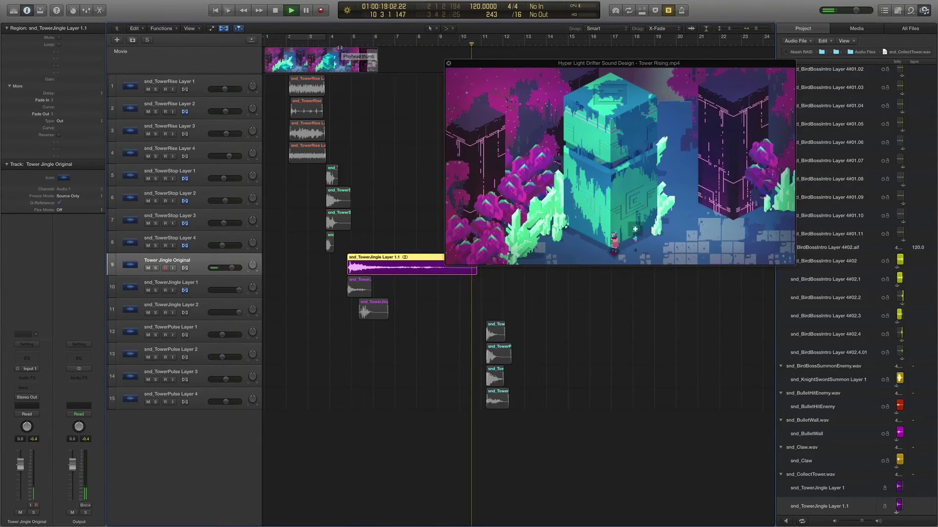
{"action": "key", "text": "space"}
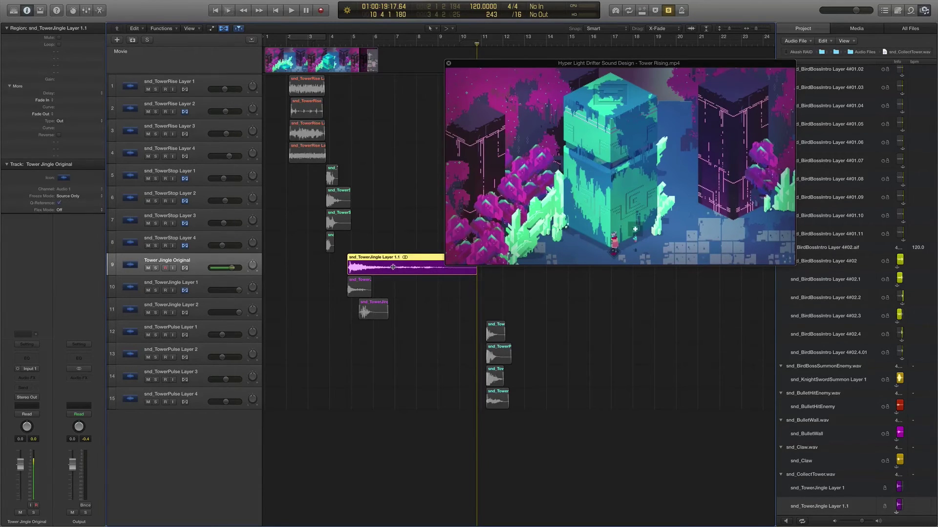
Play the regions on the snd_TowerJingle Layer 1 and Layer 2 tracks together from shortly before they begin.
{"action": "left_click_drag", "start_coordinate": [330, 287], "coordinate": [372, 323]}
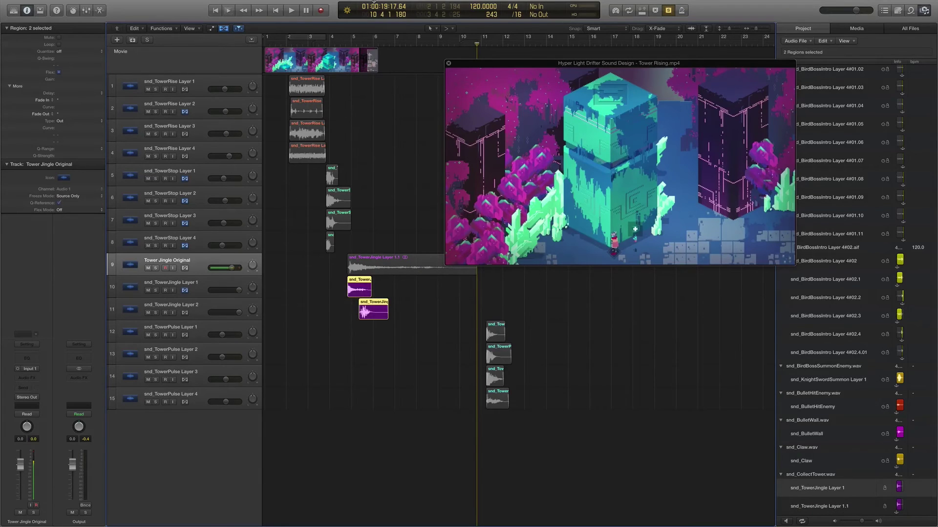
{"action": "left_click_drag", "start_coordinate": [348, 45], "coordinate": [337, 45]}
{"action": "key", "text": "space"}
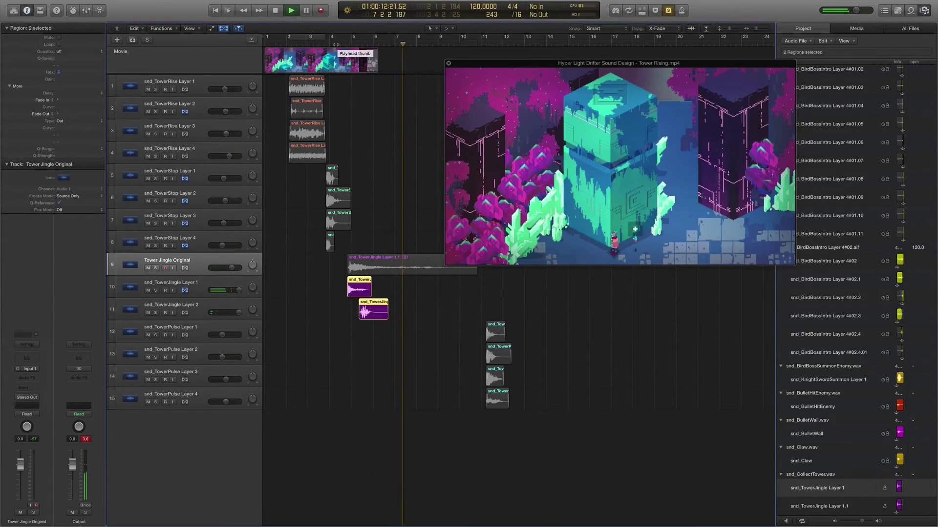
{"action": "key", "text": "space"}
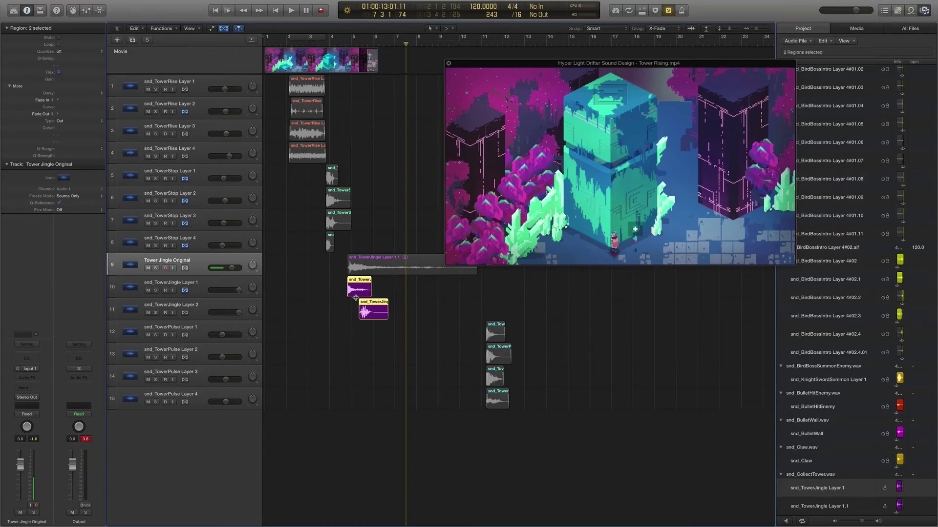
Show the Flex controls and set the Tower Jingle Original track's flex mode to Flex Time - Tempophone (FX).
{"action": "left_click", "coordinate": [375, 268]}
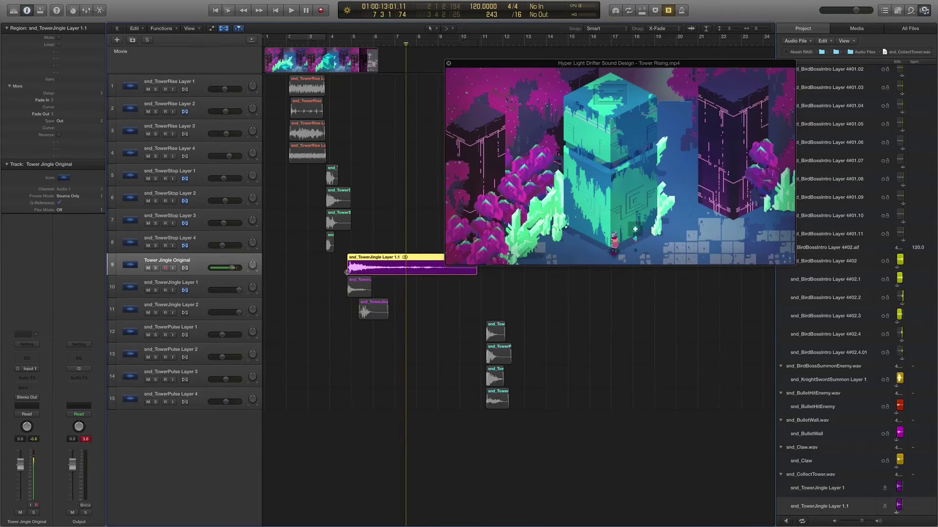
{"action": "left_click_drag", "start_coordinate": [390, 288], "coordinate": [342, 313]}
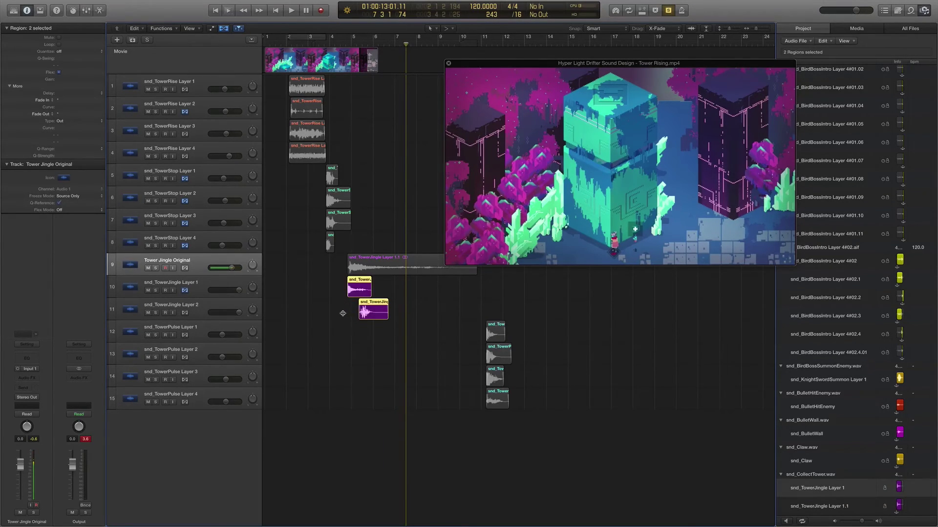
{"action": "left_click", "coordinate": [350, 268]}
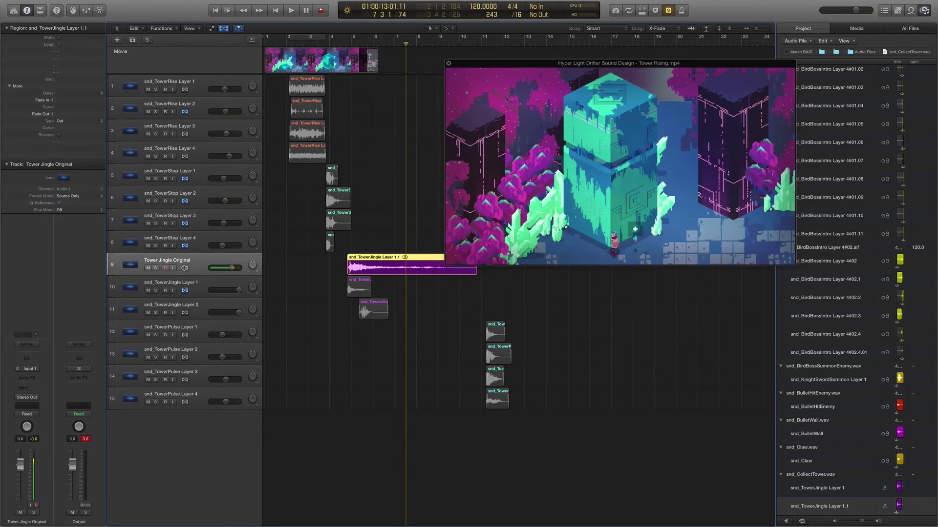
{"action": "left_click", "coordinate": [184, 268]}
{"action": "left_click", "coordinate": [184, 268]}
{"action": "key", "text": "super+f"}
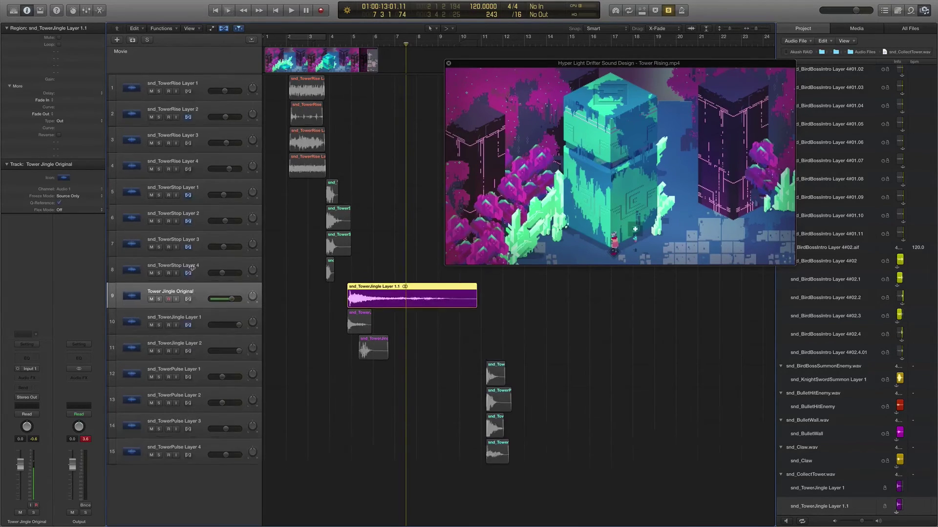
{"action": "left_click", "coordinate": [197, 326]}
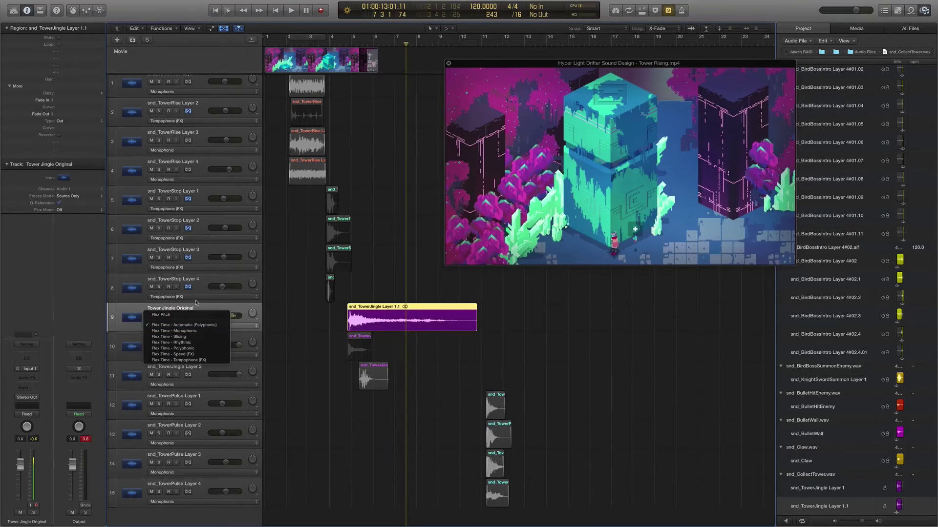
{"action": "left_click", "coordinate": [195, 360]}
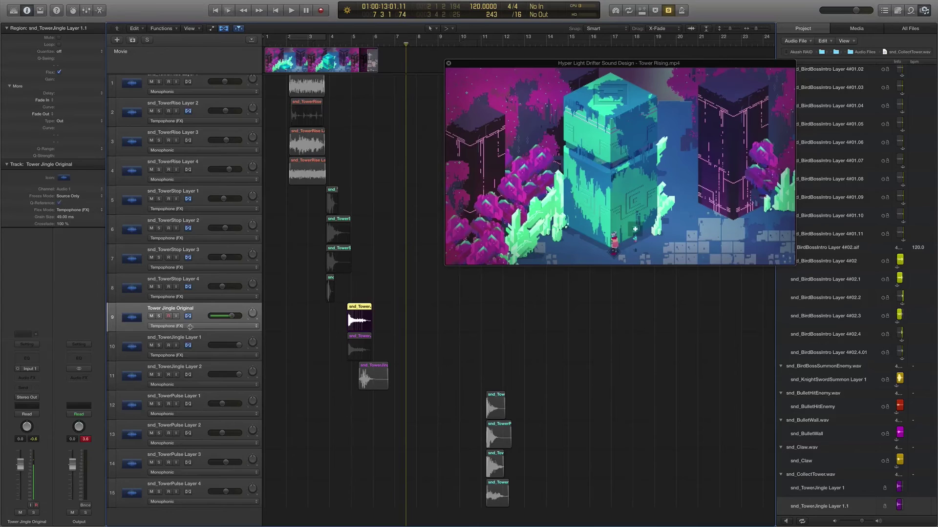
Hide the Flex controls and select the snd_TowerJingle Layer 1 region to compare it with the Tower Jingle Original region.
{"action": "left_click", "coordinate": [377, 326]}
{"action": "left_click", "coordinate": [370, 326]}
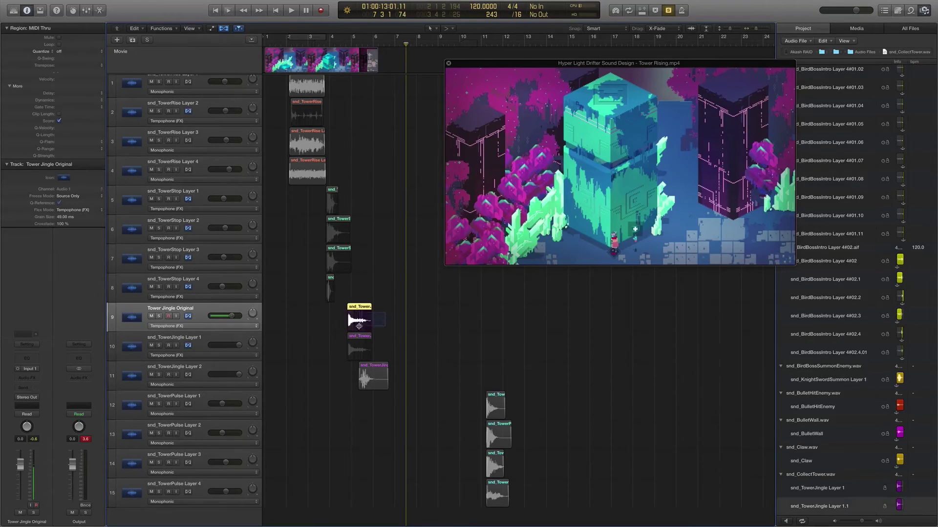
{"action": "mouse_move", "coordinate": [371, 329]}
{"action": "left_mouse_down"}
{"action": "mouse_move", "coordinate": [697, 336]}
{"action": "mouse_move", "coordinate": [353, 329]}
{"action": "mouse_move", "coordinate": [547, 328]}
{"action": "mouse_move", "coordinate": [355, 326]}
{"action": "mouse_move", "coordinate": [642, 312]}
{"action": "mouse_move", "coordinate": [349, 330]}
{"action": "mouse_move", "coordinate": [661, 329]}
{"action": "mouse_move", "coordinate": [371, 335]}
{"action": "left_mouse_up"}
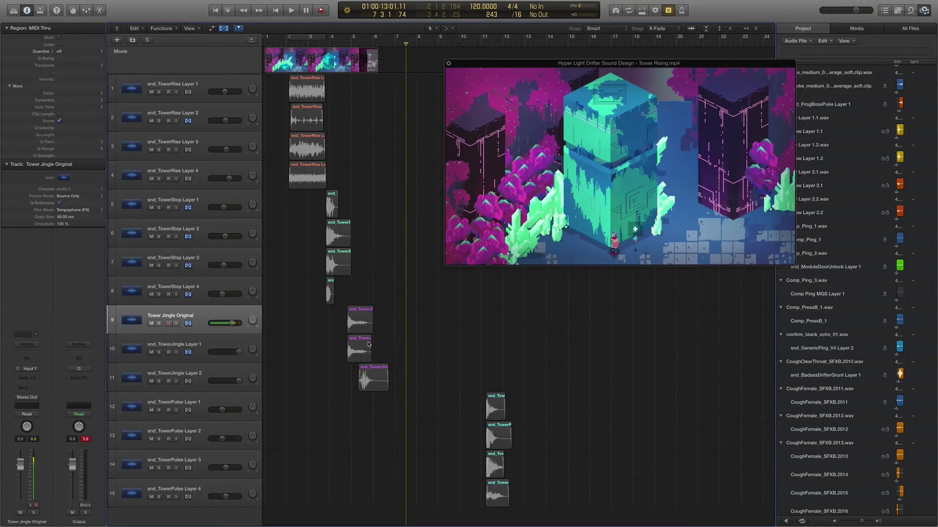
{"action": "left_click", "coordinate": [360, 346]}
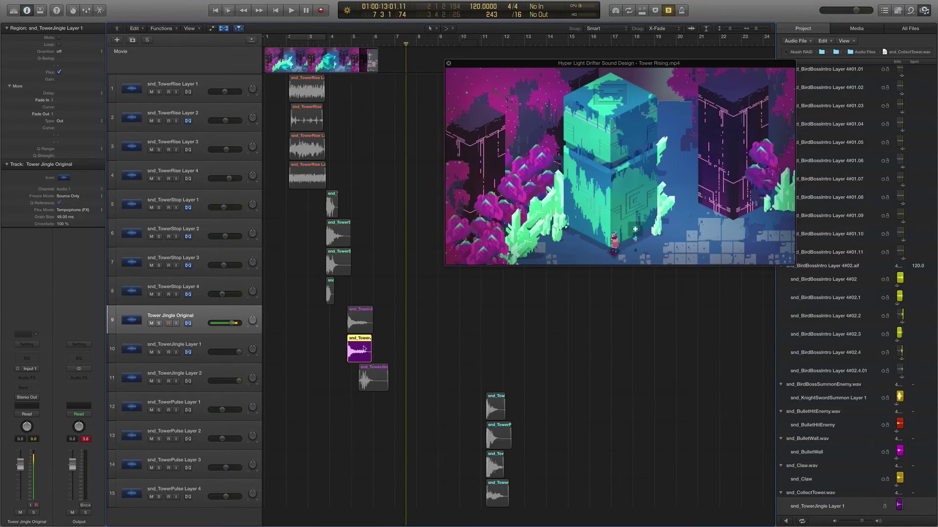
Inspect the FabFilter Pro-Q 2 and Crystallizer plug-in settings on the snd_TowerJingle Layer 1 track, closing each plug-in window.
{"action": "left_click", "coordinate": [217, 345]}
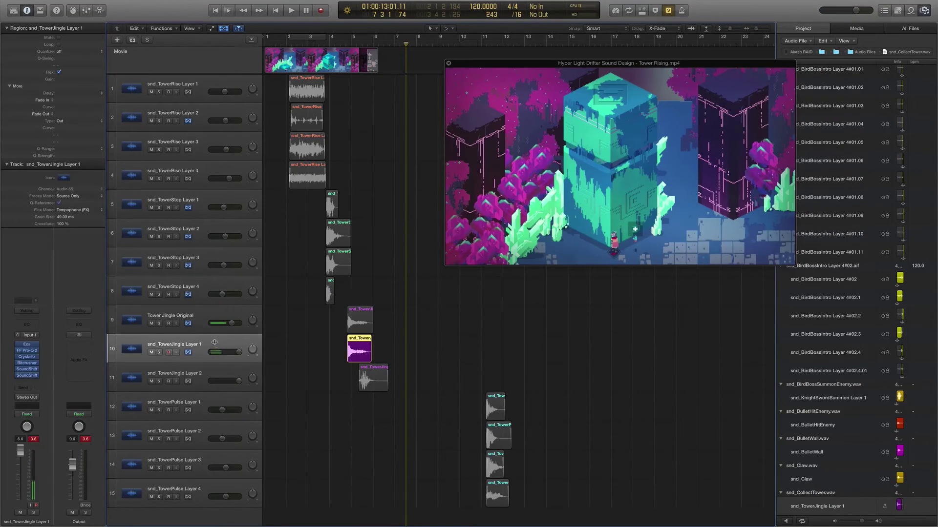
{"action": "left_click", "coordinate": [28, 351]}
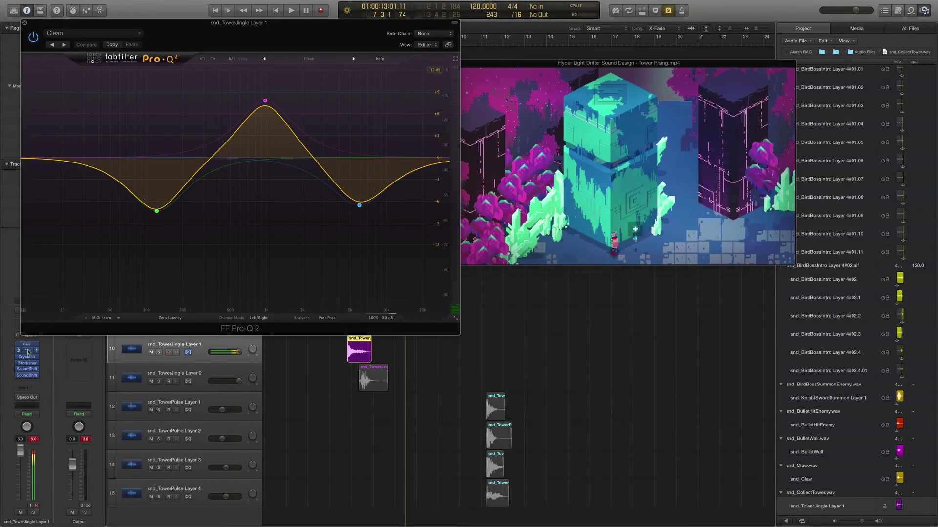
{"action": "left_click", "coordinate": [25, 23]}
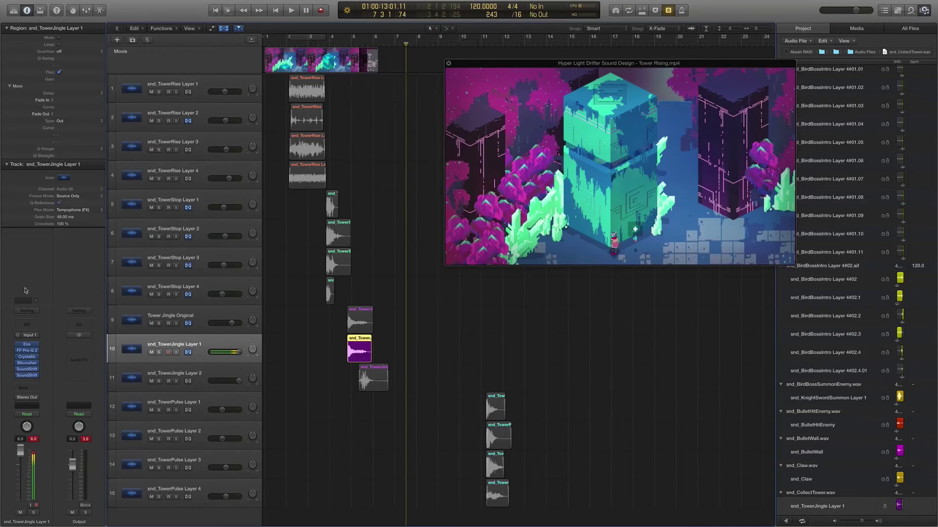
{"action": "left_click", "coordinate": [28, 357]}
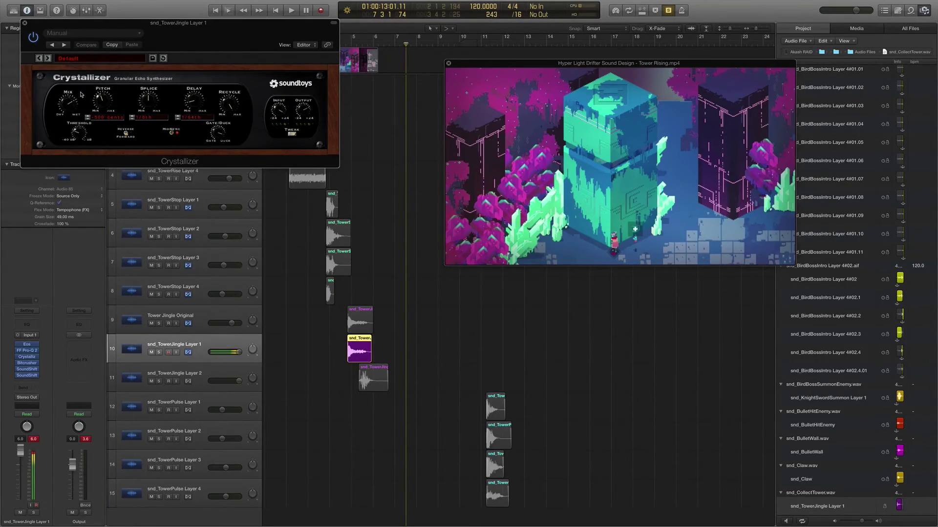
{"action": "left_click", "coordinate": [26, 24]}
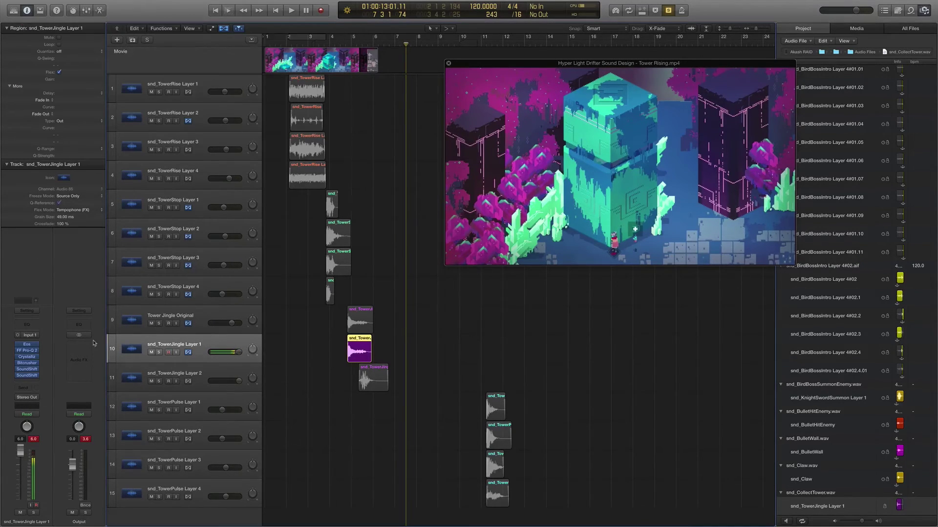
Inspect the two SoundShifter Pitch plug-ins on the snd_TowerJingle Layer 1 track, and close both windows.
{"action": "left_click", "coordinate": [27, 370]}
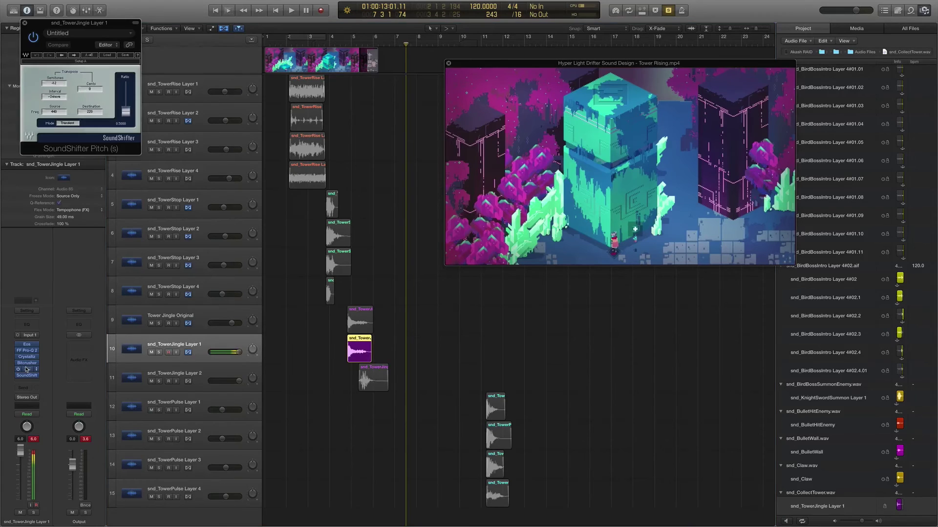
{"action": "left_click", "coordinate": [27, 374]}
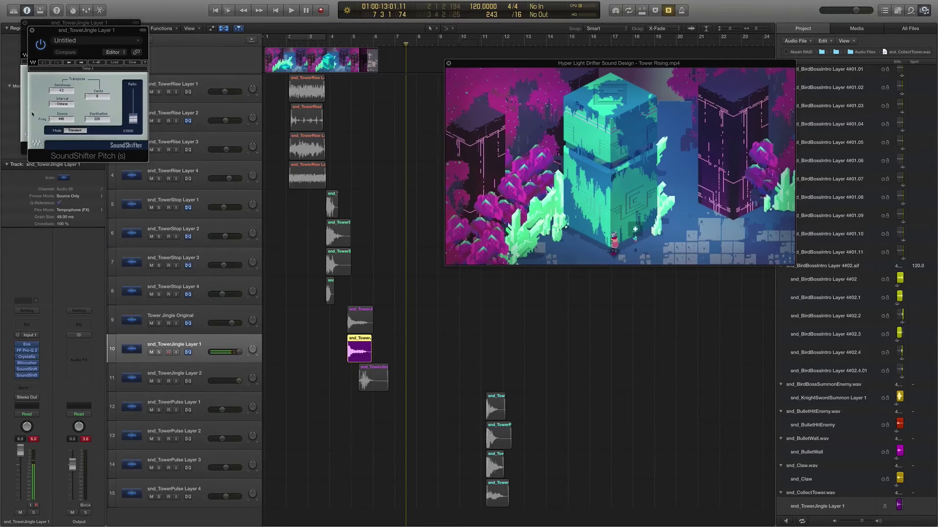
{"action": "left_click", "coordinate": [31, 30]}
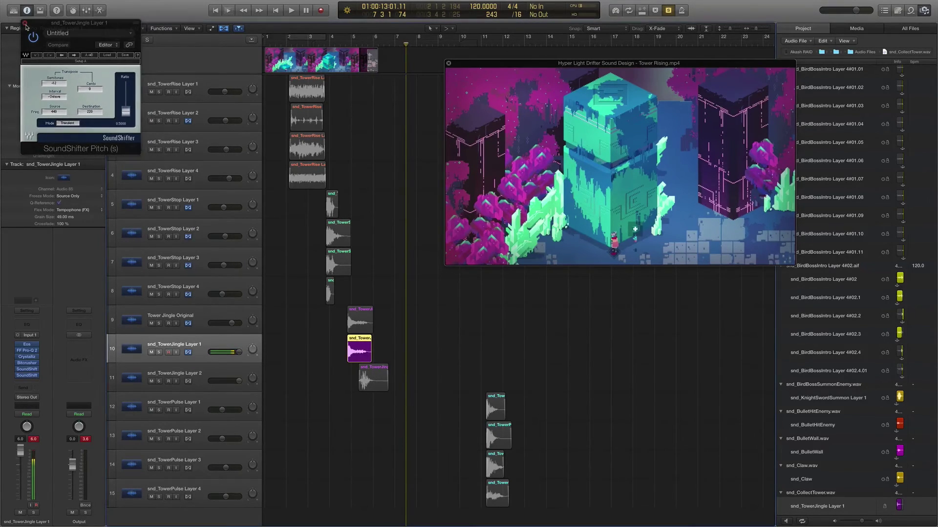
{"action": "left_click", "coordinate": [25, 23]}
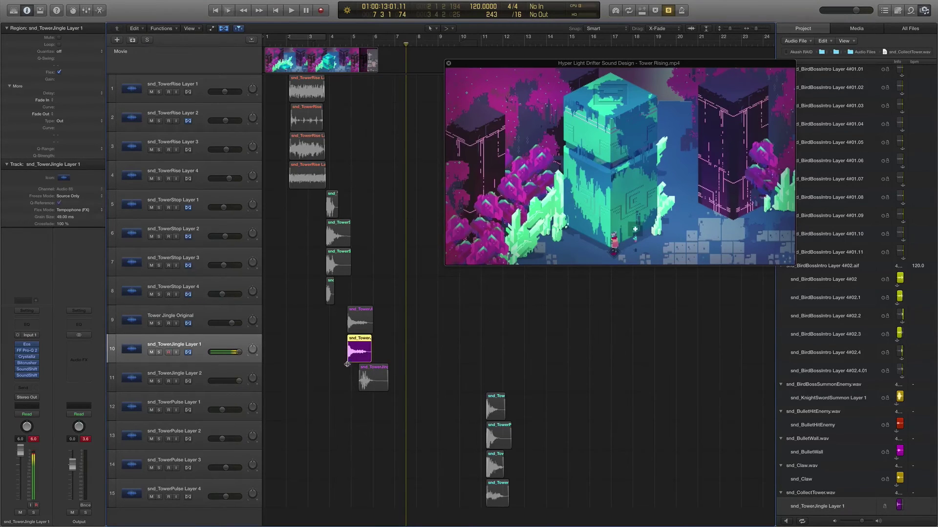
Audition the processed snd_TowerJingle Layer 1 region, starting playback shortly before it begins.
{"action": "left_click", "coordinate": [342, 45]}
{"action": "key", "text": "space"}
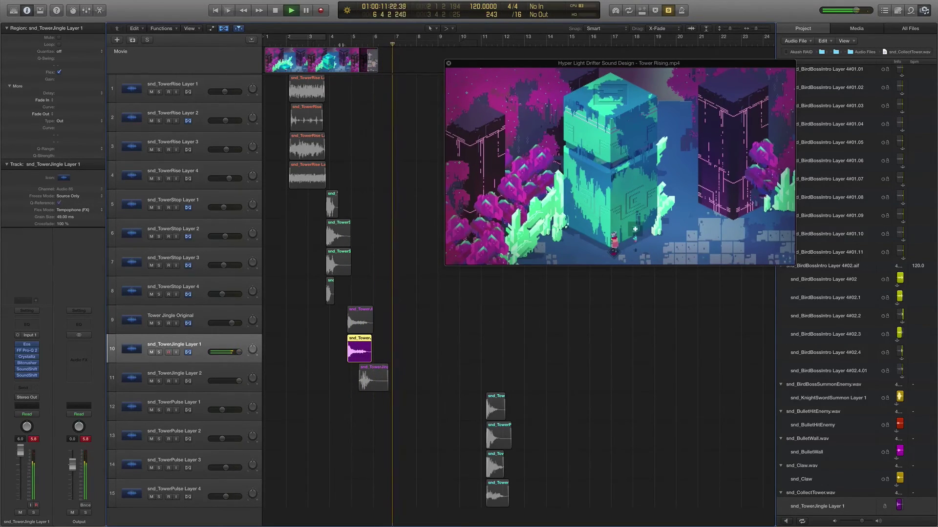
{"action": "key", "text": "space"}
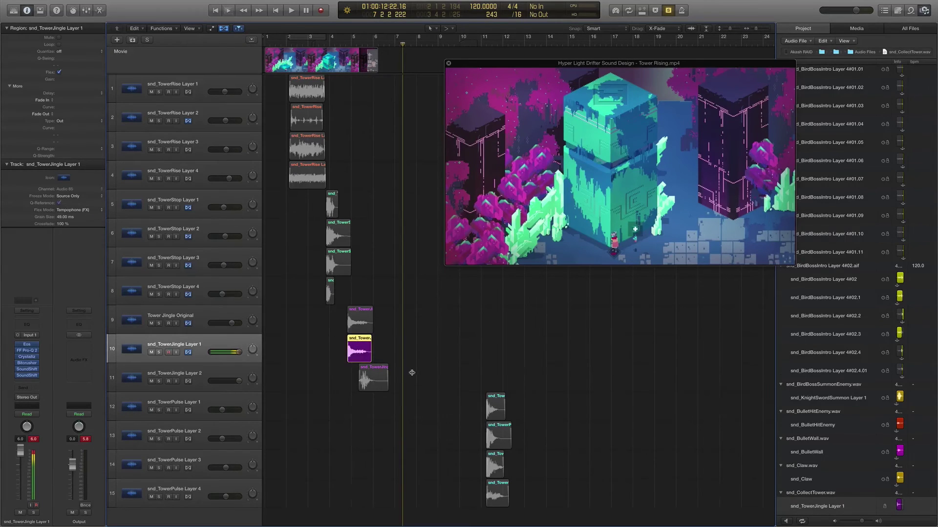
Select the region on the snd_TowerJingle Layer 2 track and audition it from bar 5.
{"action": "key", "text": "Right"}
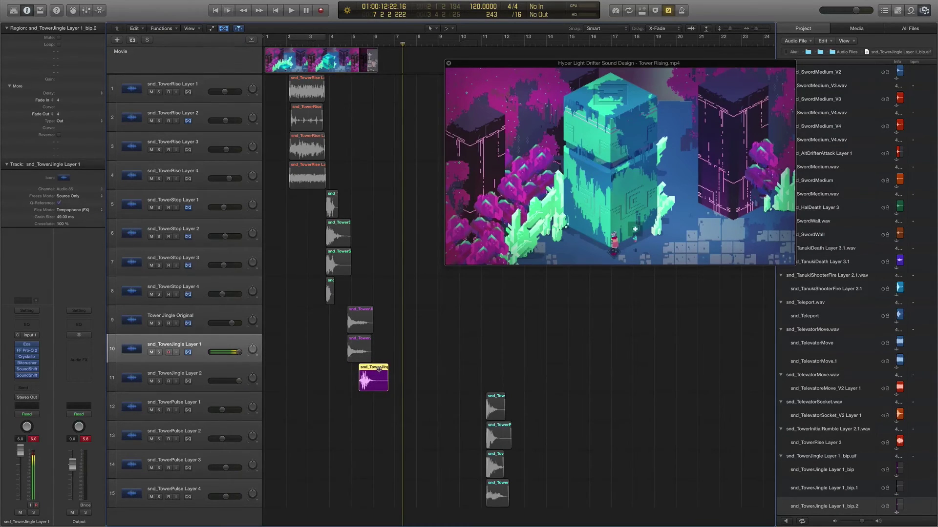
{"action": "left_click", "coordinate": [371, 43]}
{"action": "key", "text": "comma"}
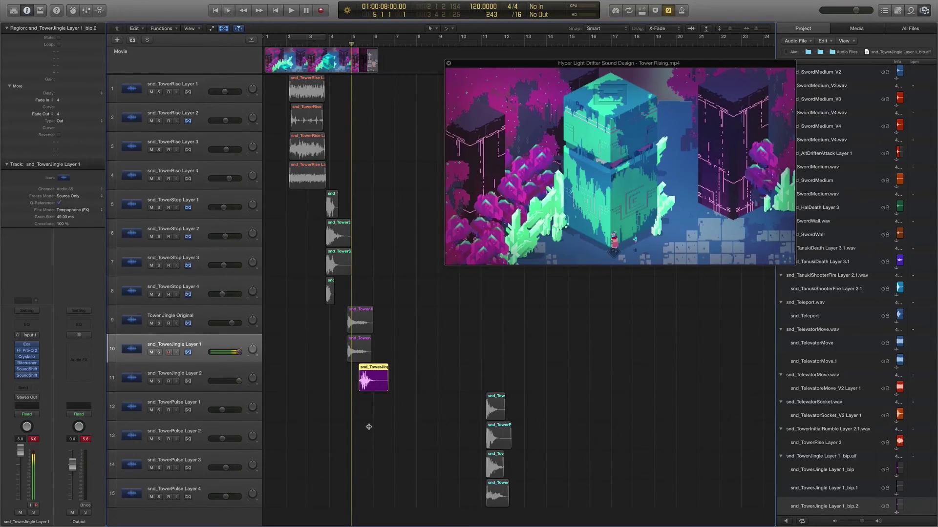
{"action": "key", "text": "space"}
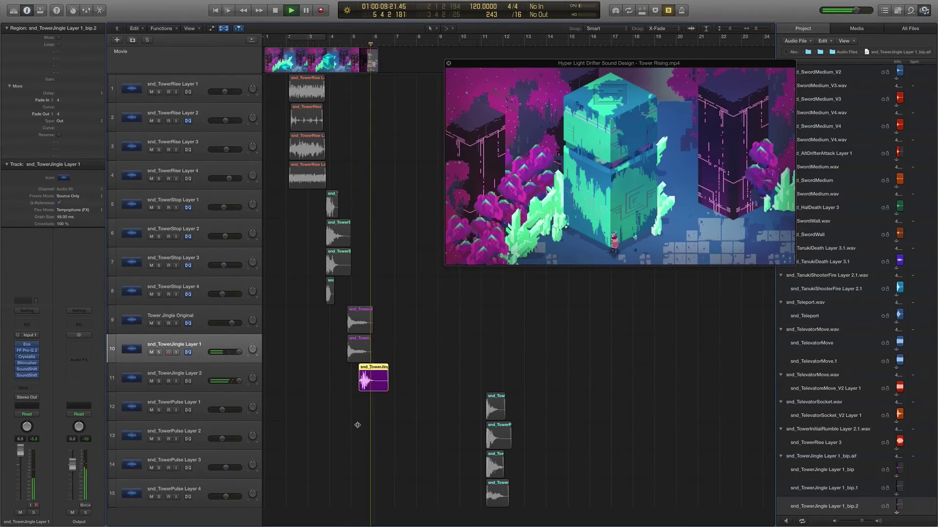
{"action": "key", "text": "space"}
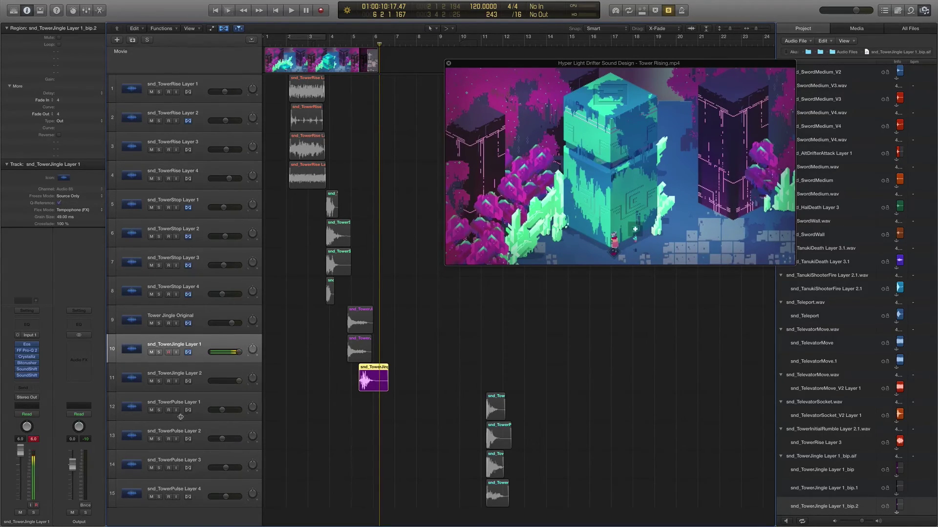
Select the regions on all four snd_TowerPulse tracks and play them together from shortly before they begin.
{"action": "left_click", "coordinate": [191, 401]}
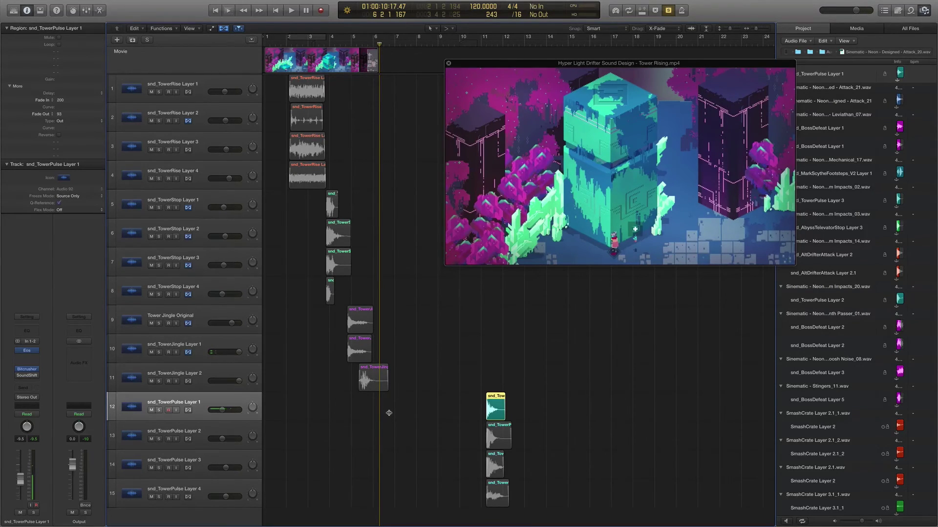
{"action": "left_click", "coordinate": [428, 404]}
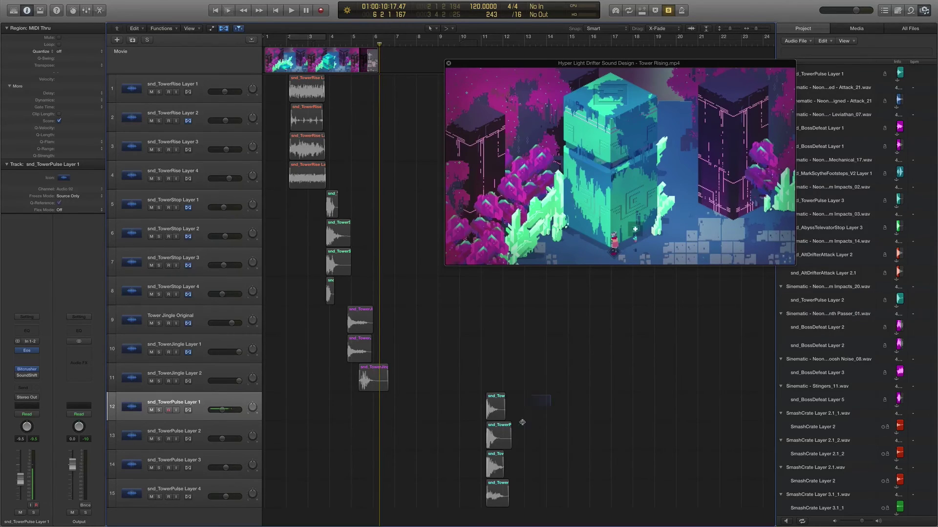
{"action": "left_click_drag", "start_coordinate": [549, 395], "coordinate": [464, 513]}
{"action": "key", "text": "shift+space"}
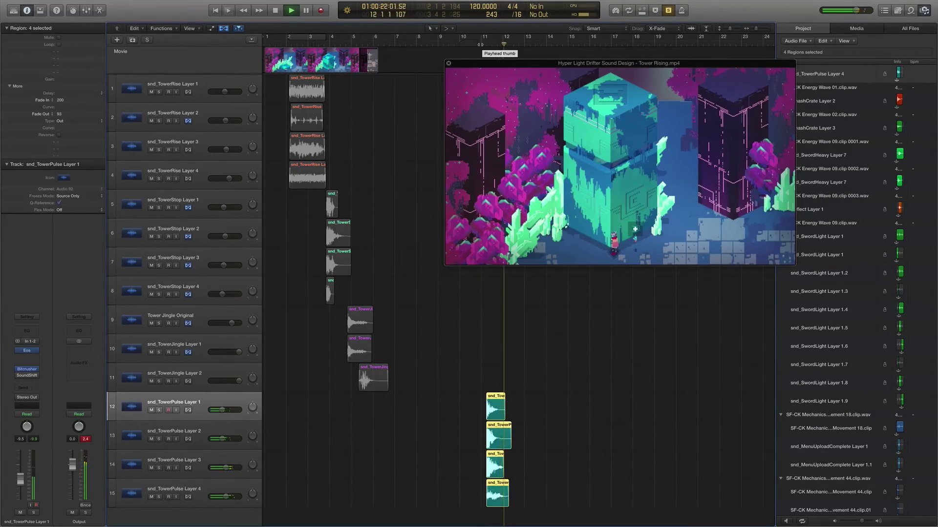
{"action": "key", "text": "shift+space"}
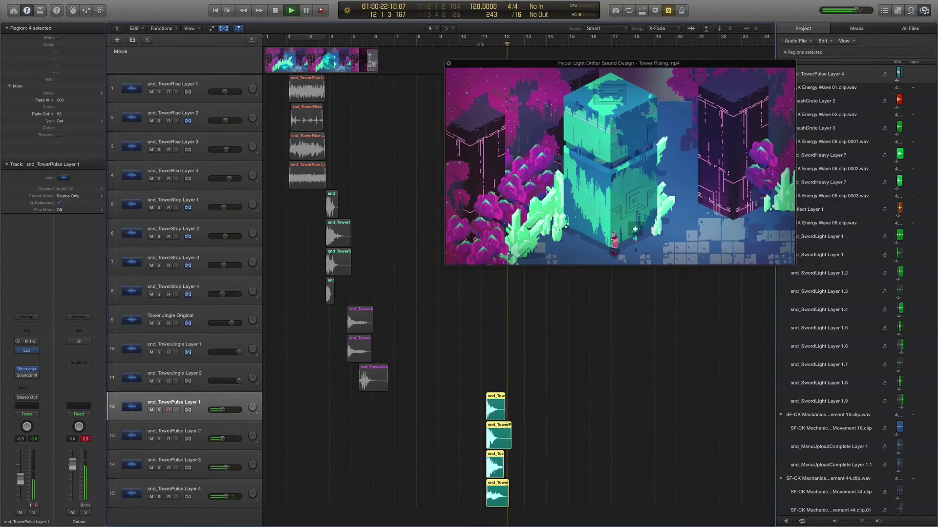
{"action": "key", "text": "space"}
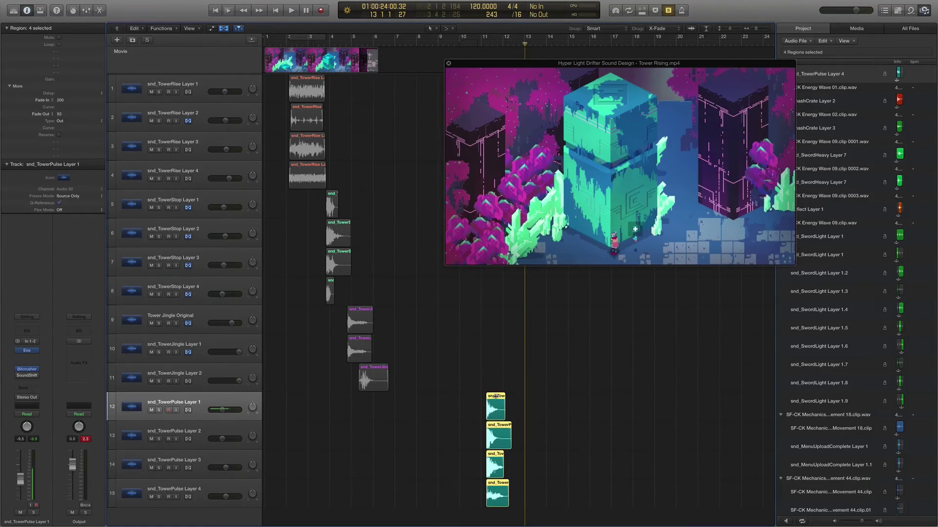
Audition only the snd_TowerPulse Layer 1 region twice, starting playback shortly before it begins.
{"action": "left_click", "coordinate": [496, 406]}
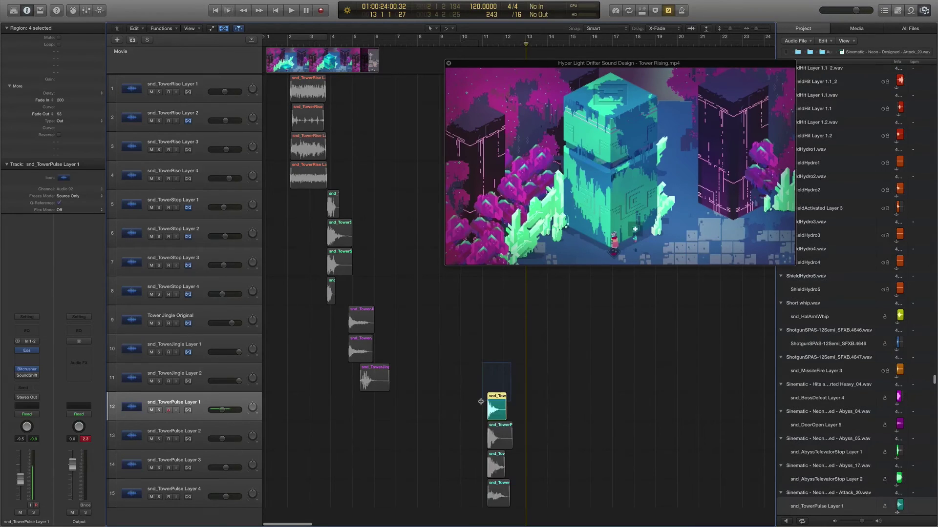
{"action": "left_click", "coordinate": [485, 46]}
{"action": "key", "text": "space"}
{"action": "mouse_move", "coordinate": [521, 123]}
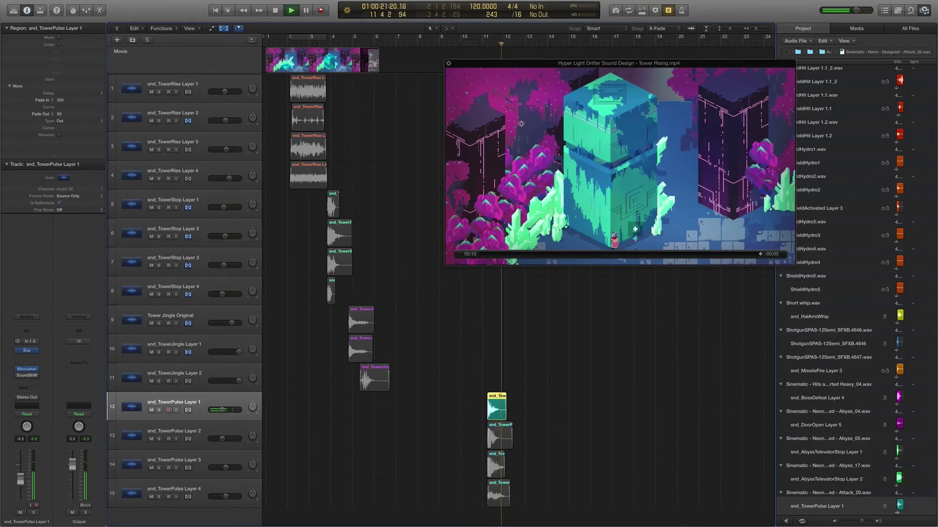
{"action": "key", "text": "space"}
{"action": "key", "text": "space"}
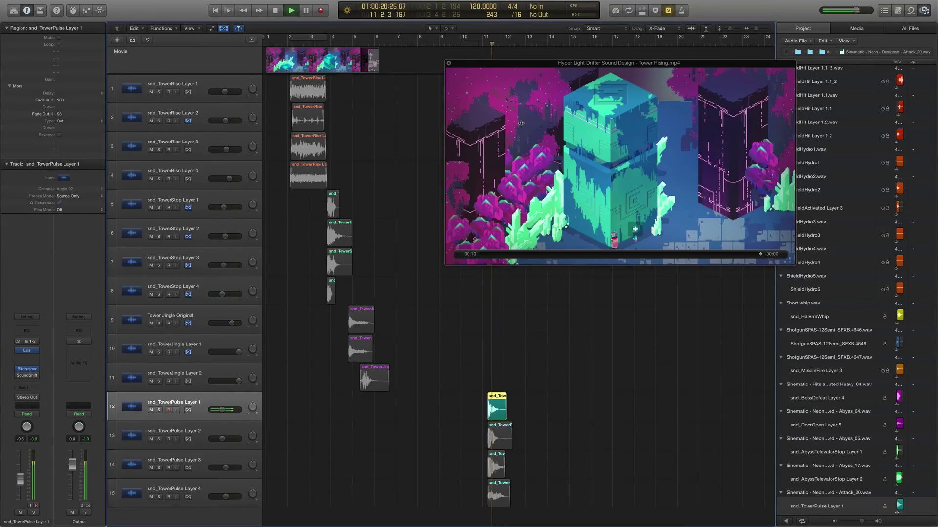
{"action": "key", "text": "space"}
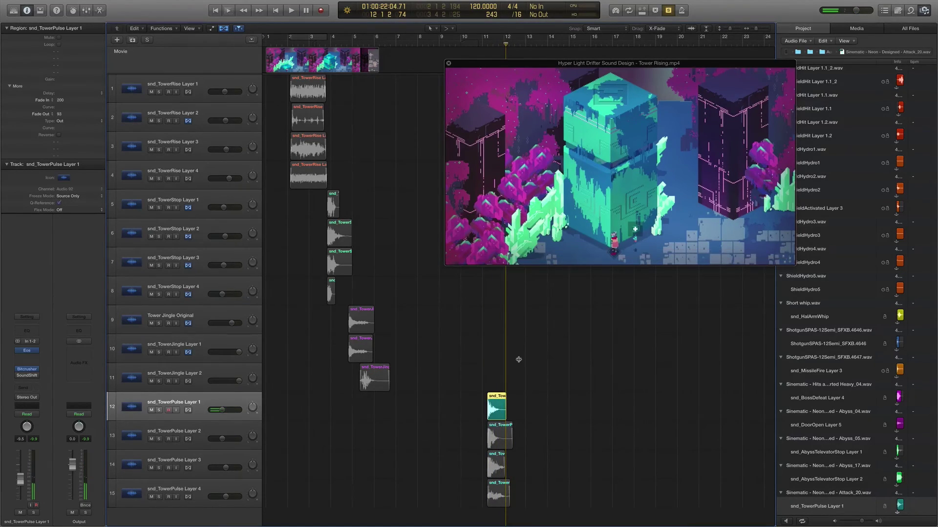
Select the snd_TowerPulse Layer 2 region and play it twice from shortly before its start.
{"action": "left_click", "coordinate": [508, 426]}
{"action": "left_click", "coordinate": [487, 43]}
{"action": "key", "text": "space"}
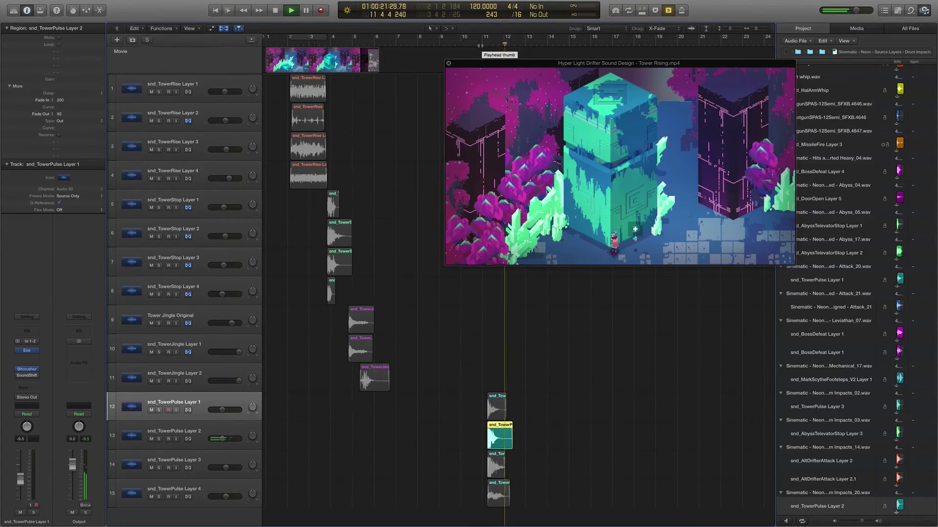
{"action": "left_click", "coordinate": [480, 45]}
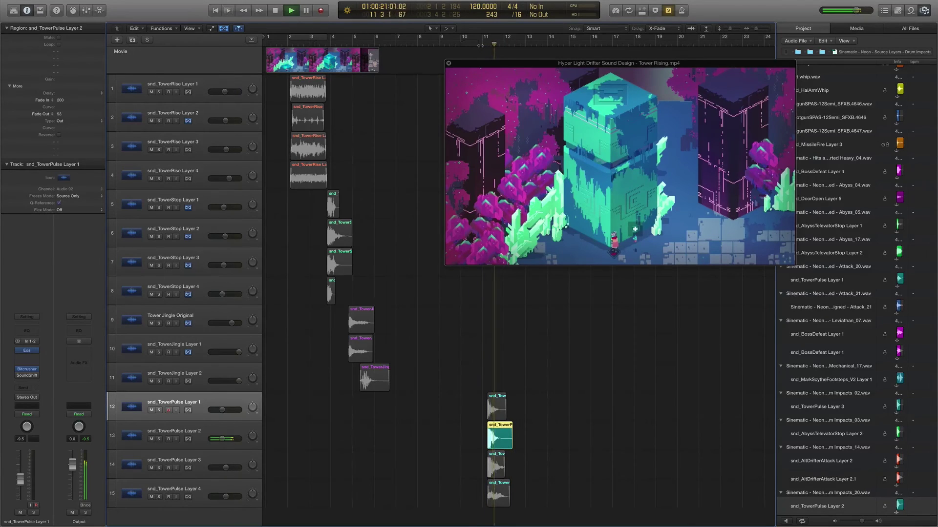
{"action": "key", "text": "space"}
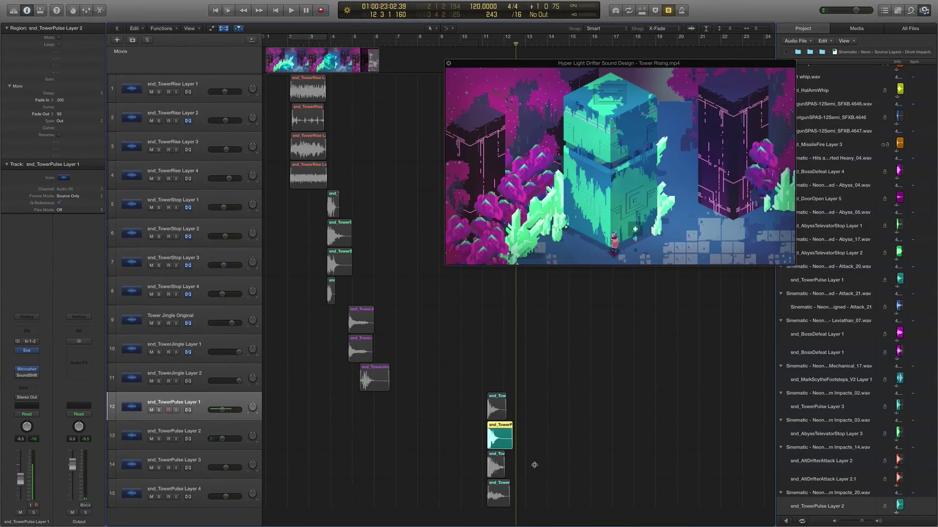
Audition the snd_TowerPulse Layer 3 region from shortly before its start, replay it, and select its track.
{"action": "left_click", "coordinate": [496, 467]}
{"action": "left_click_drag", "start_coordinate": [492, 45], "coordinate": [477, 45]}
{"action": "key", "text": "space"}
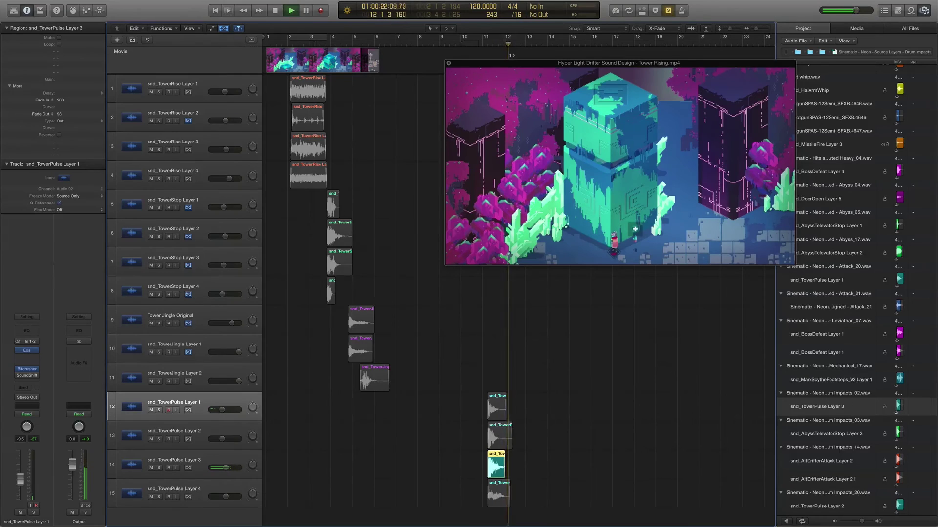
{"action": "key", "text": "space"}
{"action": "key", "text": "space"}
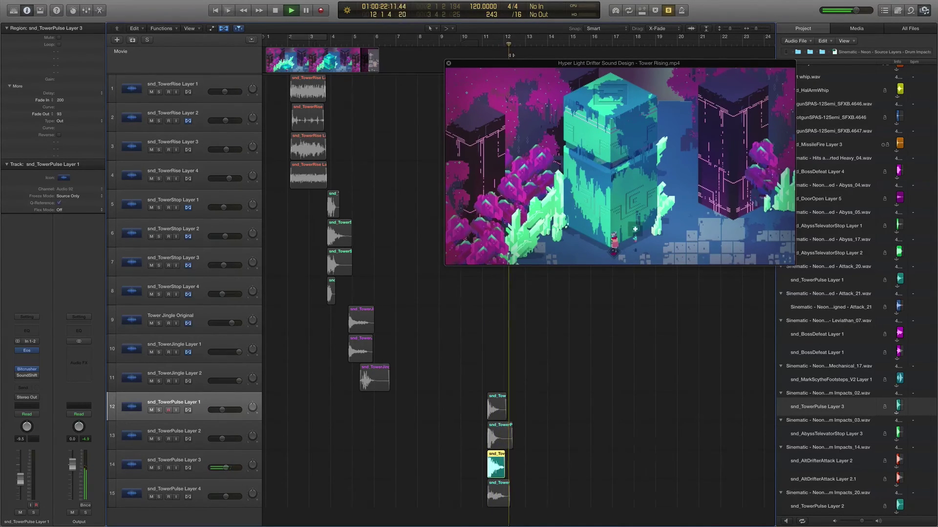
{"action": "key", "text": "space"}
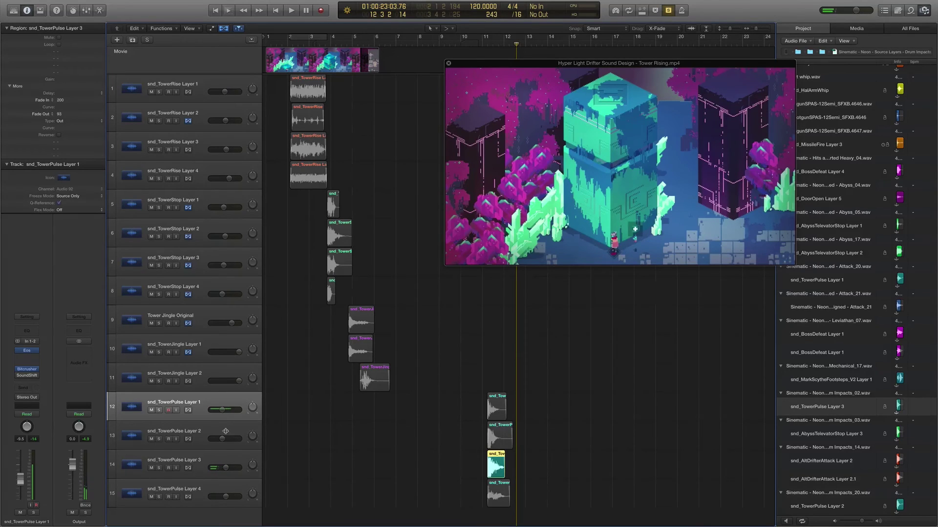
{"action": "left_click", "coordinate": [198, 461]}
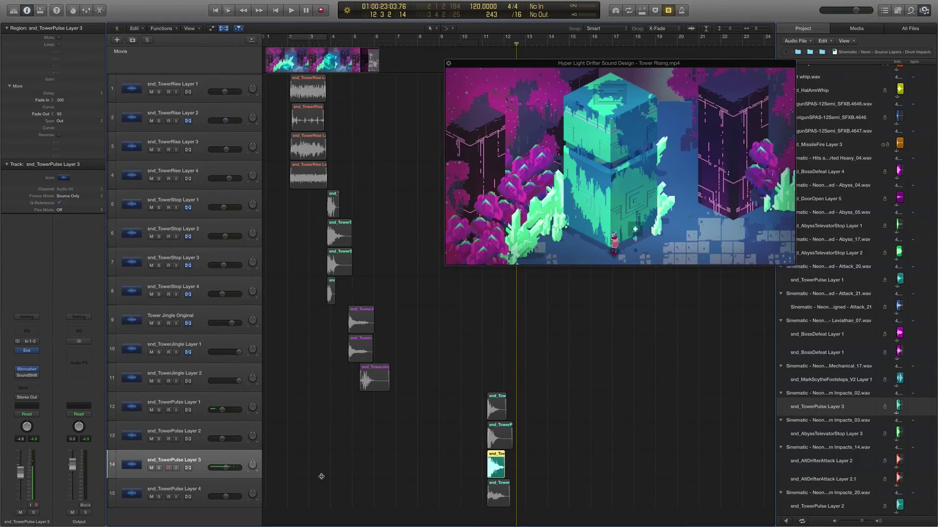
Select the snd_TowerPulse Layer 4 region and audition it from shortly before its start.
{"action": "left_click", "coordinate": [496, 496]}
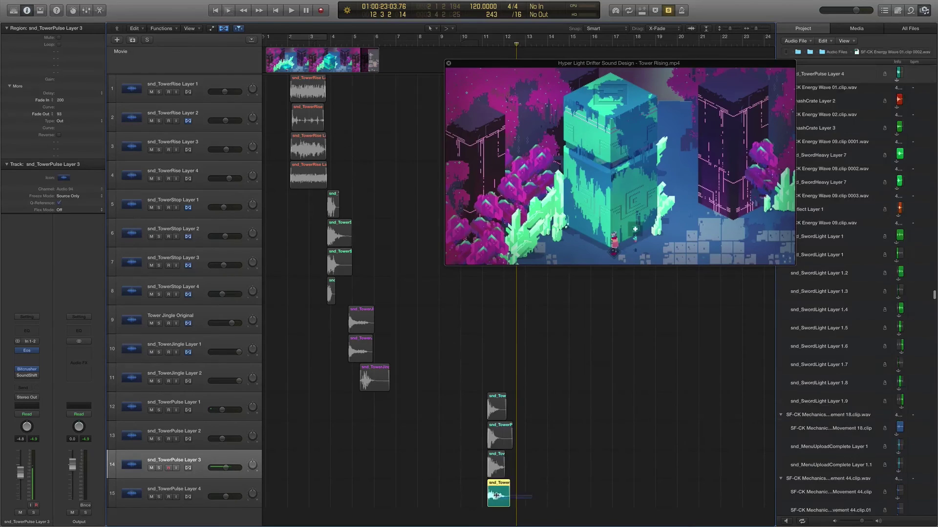
{"action": "left_click", "coordinate": [482, 45]}
{"action": "key", "text": "space"}
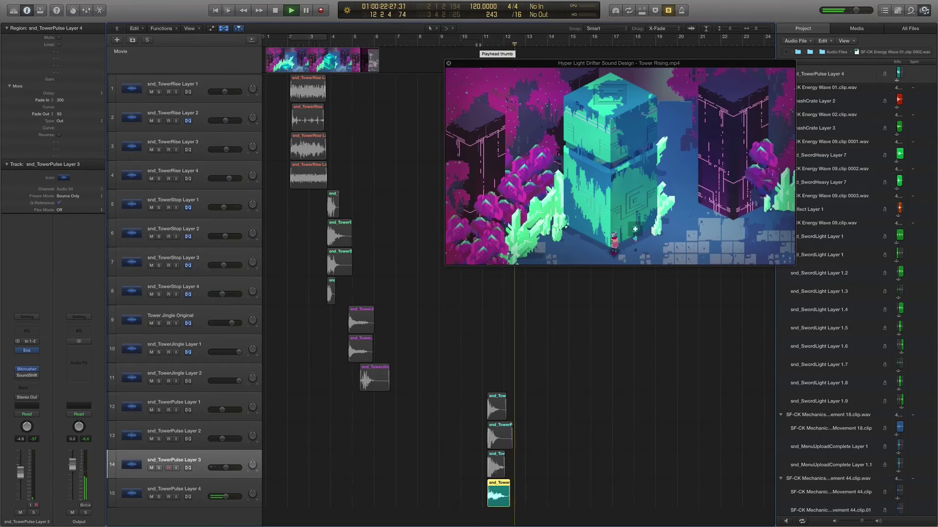
{"action": "key", "text": "space"}
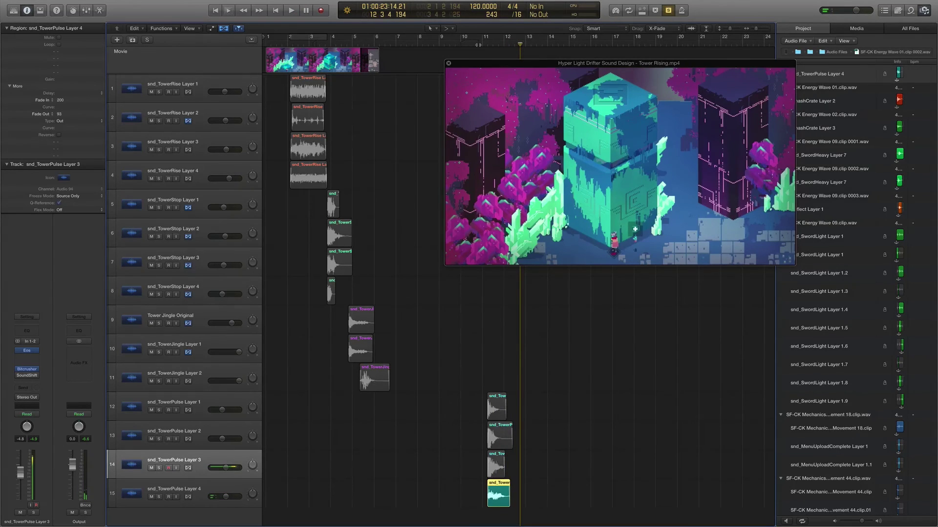
Reselect all four snd_TowerPulse regions and replay the combined pulse sound from bar 11.
{"action": "left_click_drag", "start_coordinate": [518, 512], "coordinate": [481, 391]}
{"action": "left_click", "coordinate": [489, 43]}
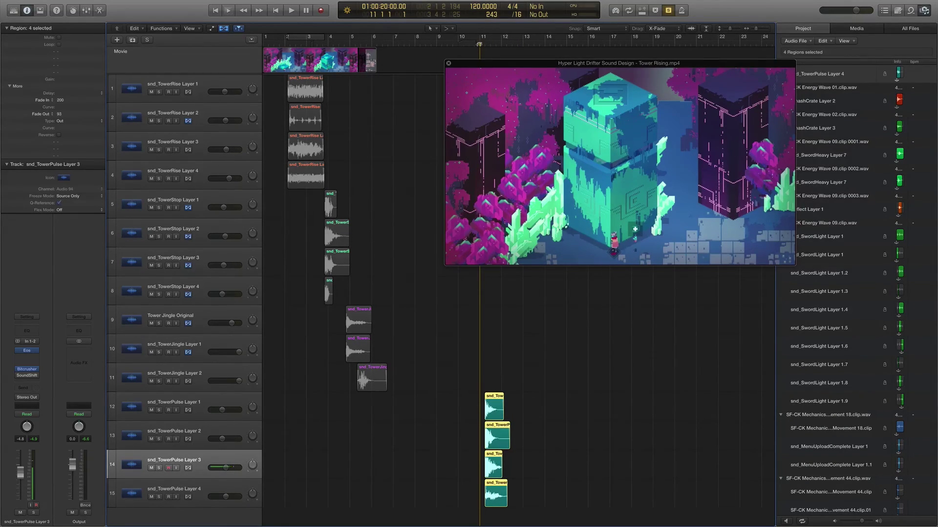
{"action": "key", "text": "space"}
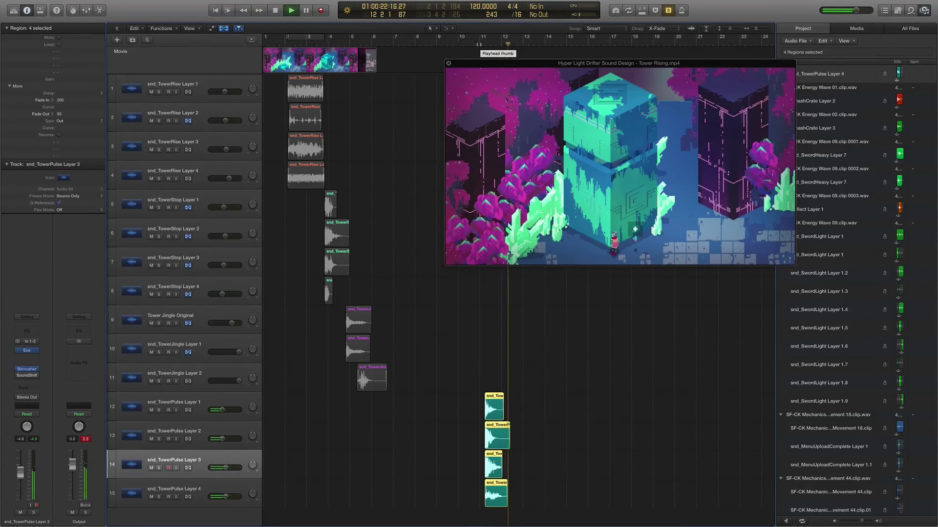
{"action": "key", "text": "space"}
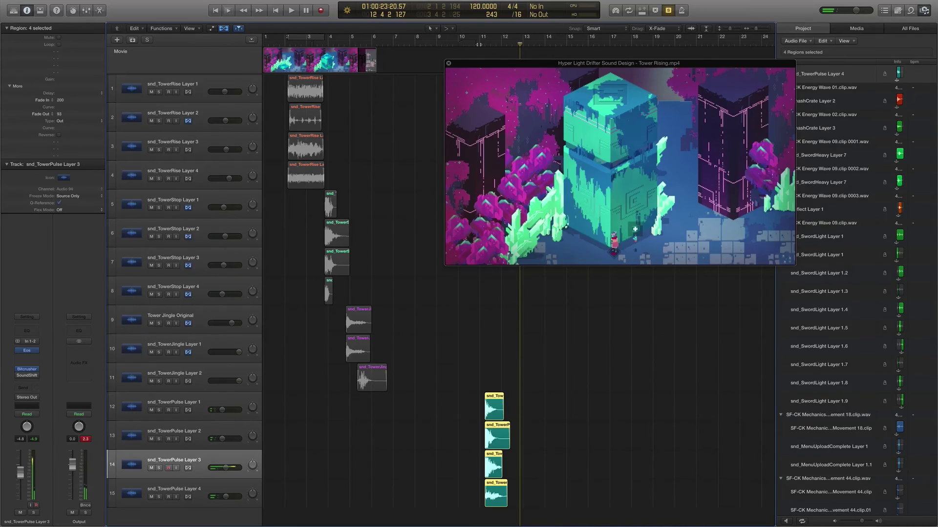